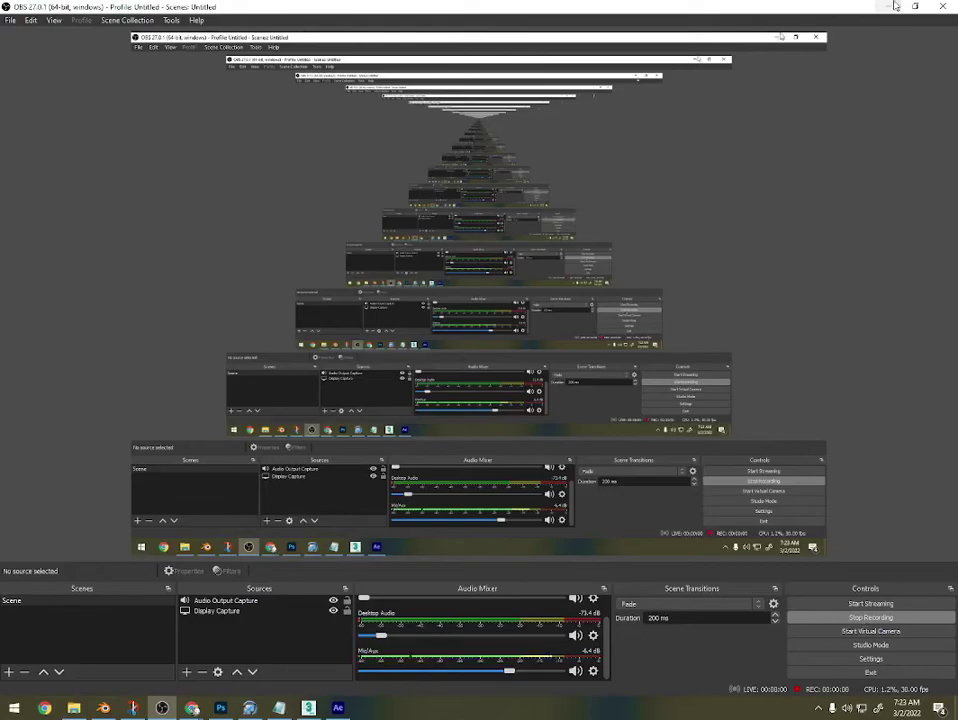
Minimize OBS Studio to reveal the YouTube tutorial in Chrome.
click(888, 6)
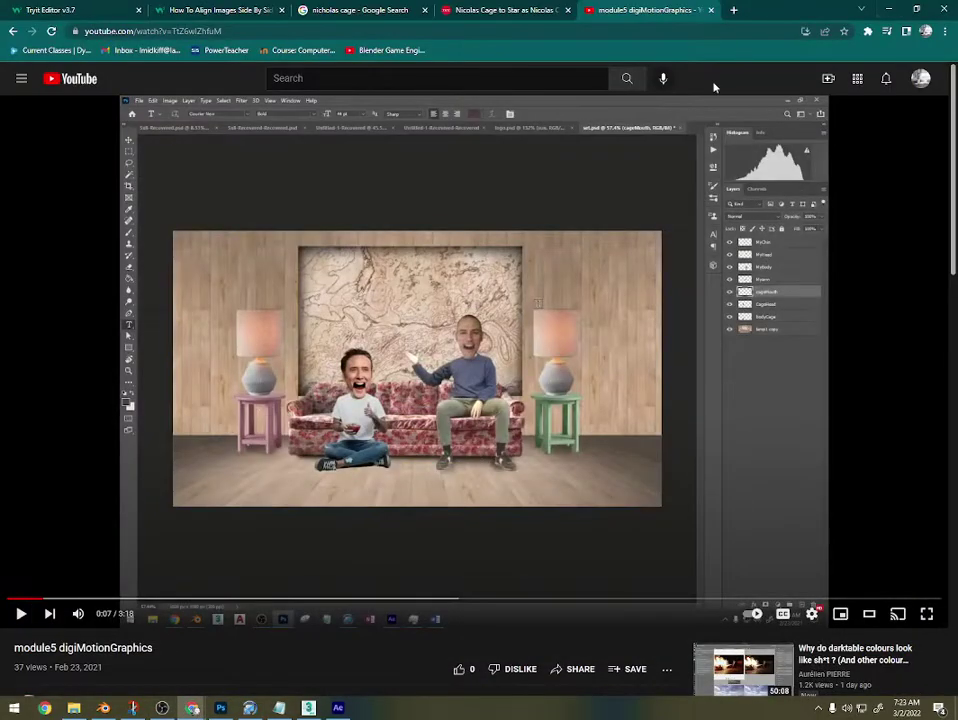
click(925, 614)
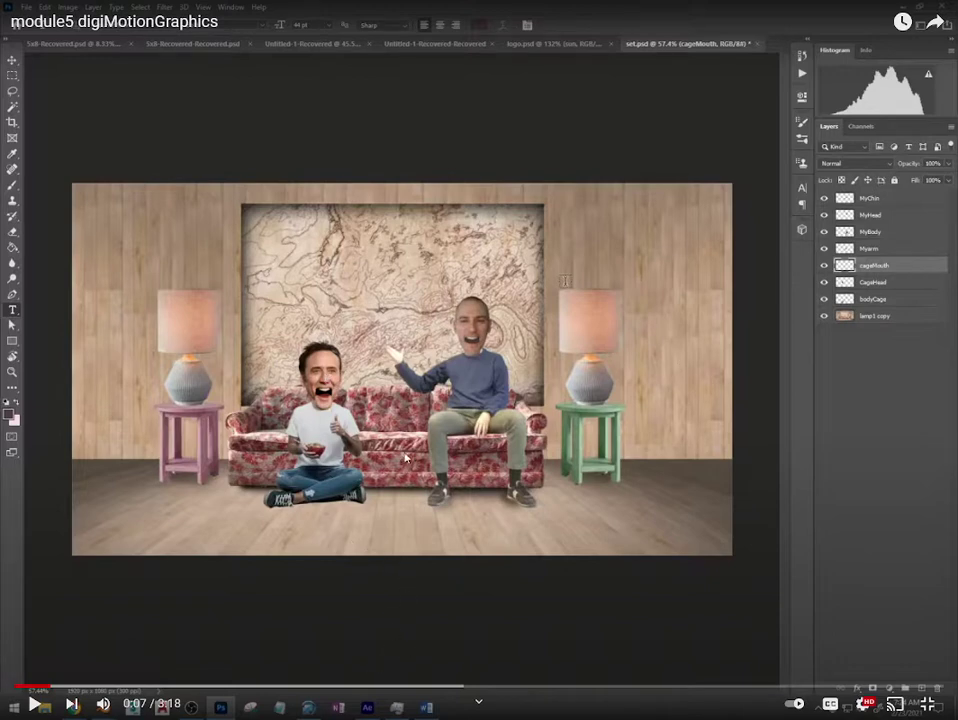
key(Escape)
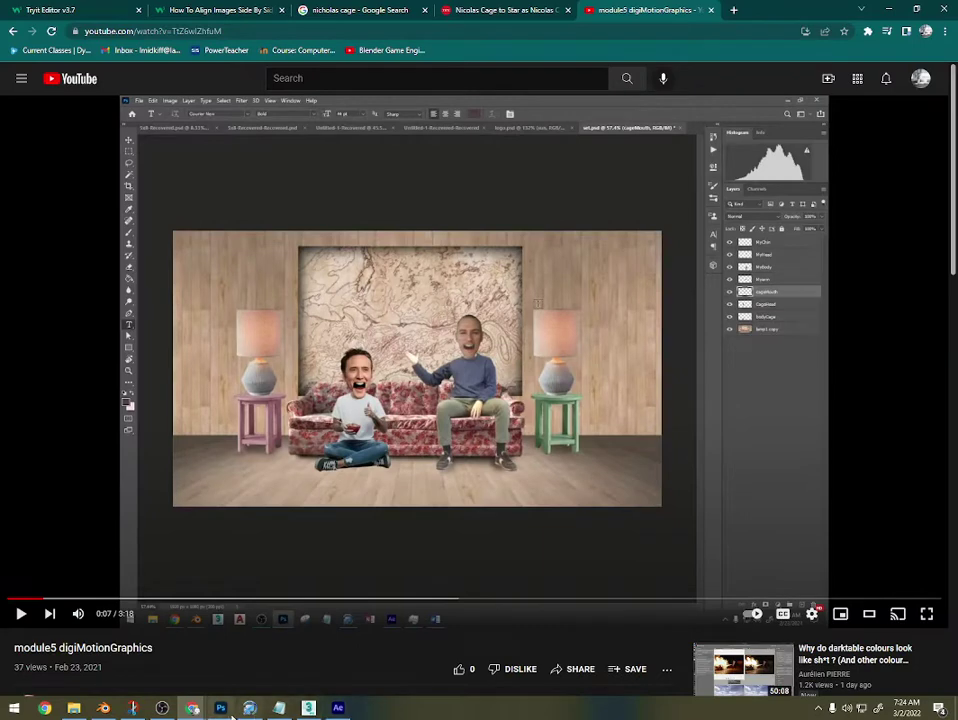
click(228, 709)
Zoom the canvas to 133% and cycle through the selection tools to reach the tool group.
scroll(370, 336, up, 3)
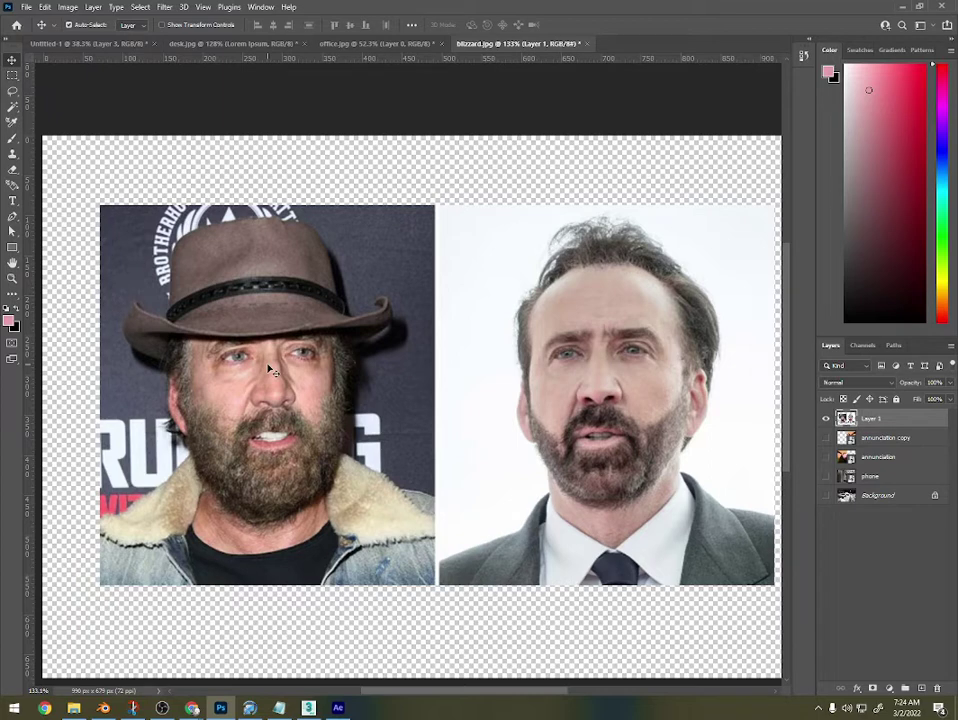
key(w)
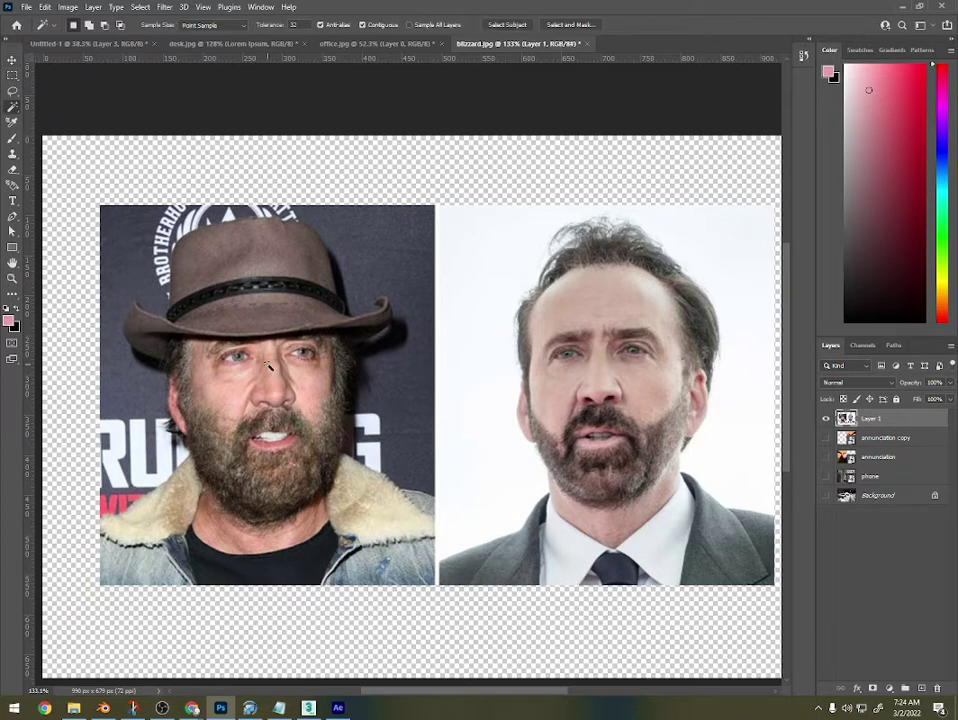
key(shift+w)
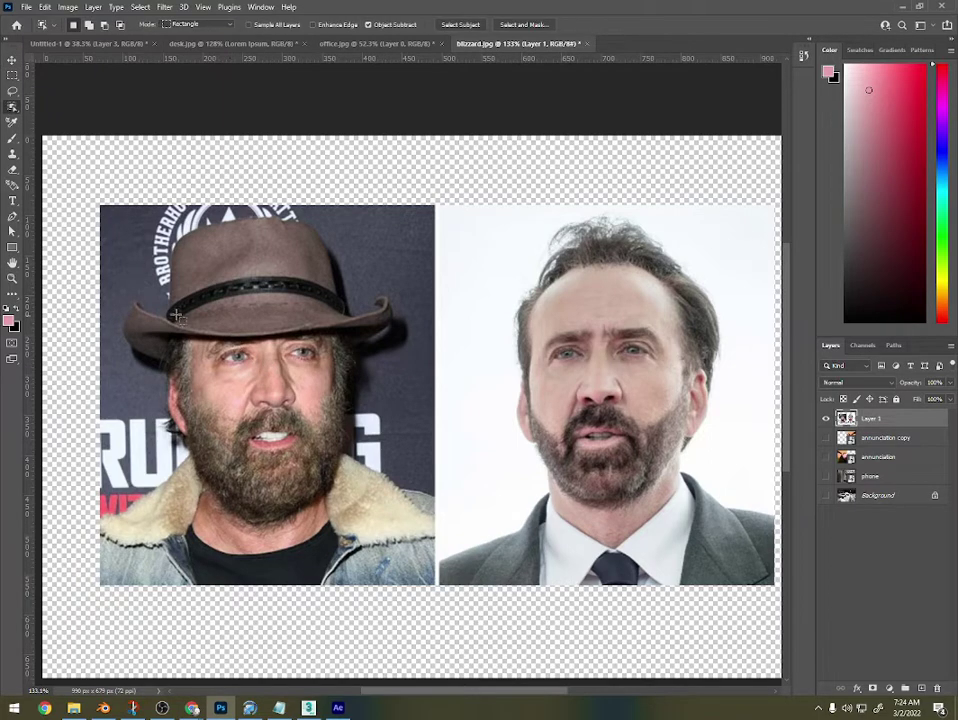
right_click(12, 106)
Quick-select the right-hand man's head and beard and copy it onto new Layer 2.
click(50, 116)
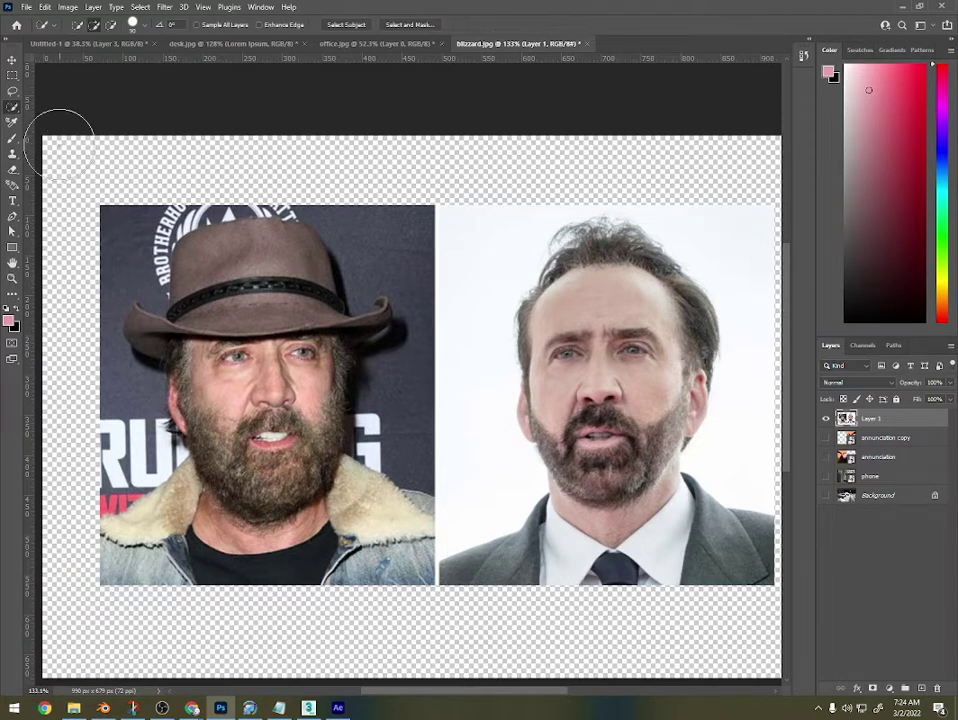
mouse_move(242, 274)
mouse_down()
mouse_move(251, 480)
mouse_move(262, 480)
mouse_move(283, 458)
mouse_move(290, 408)
mouse_move(308, 390)
mouse_move(239, 337)
mouse_move(171, 331)
mouse_up()
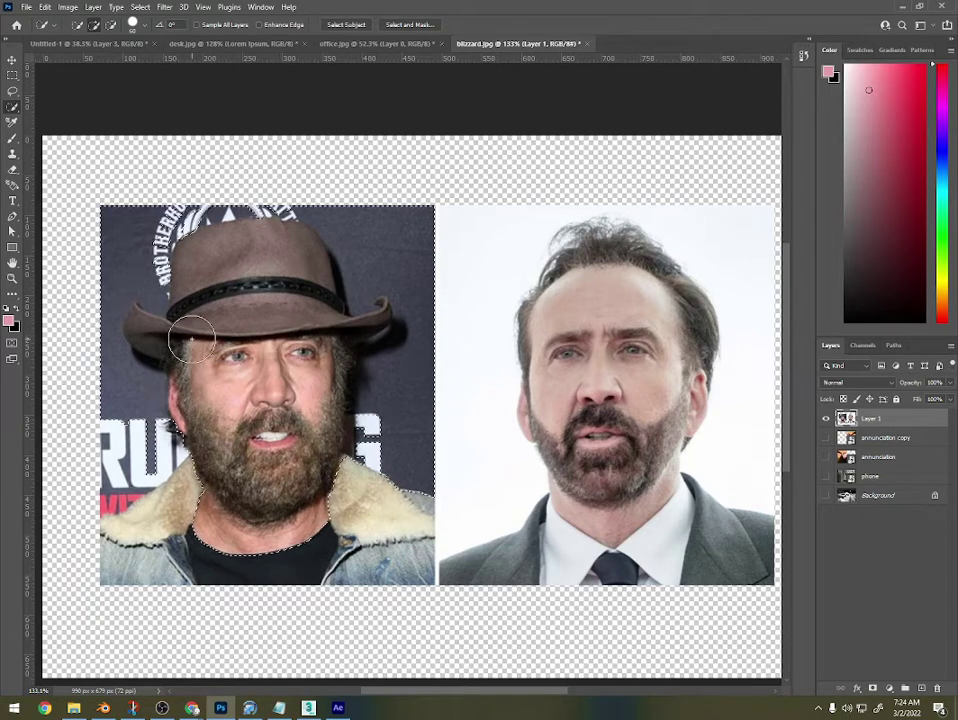
key(l)
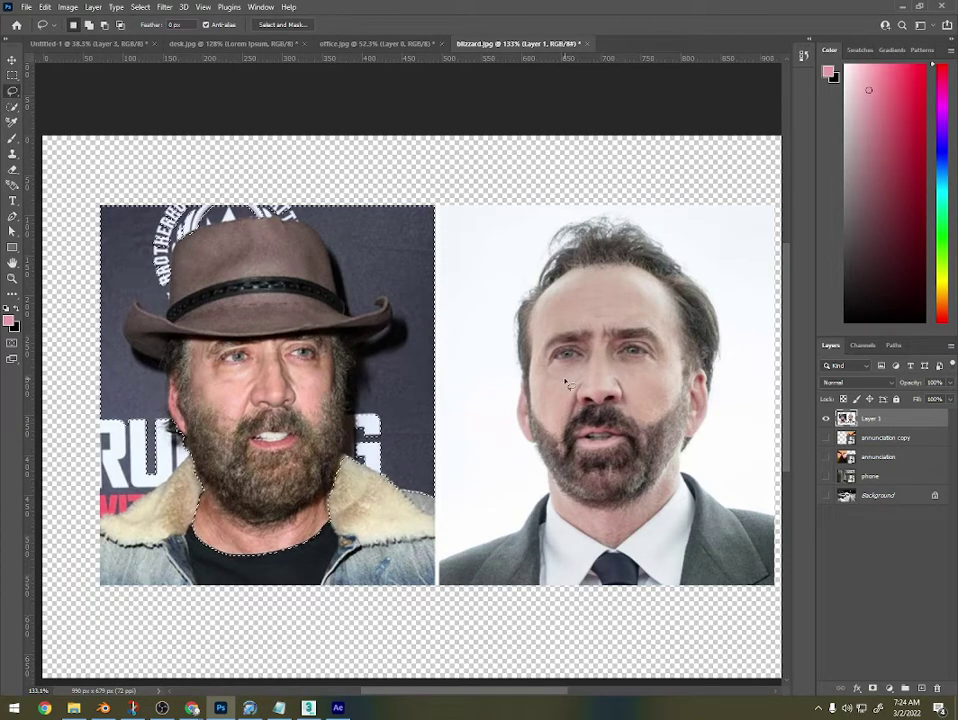
key(w)
mouse_move(490, 342)
mouse_down()
mouse_move(480, 259)
mouse_move(471, 337)
mouse_move(481, 386)
mouse_up()
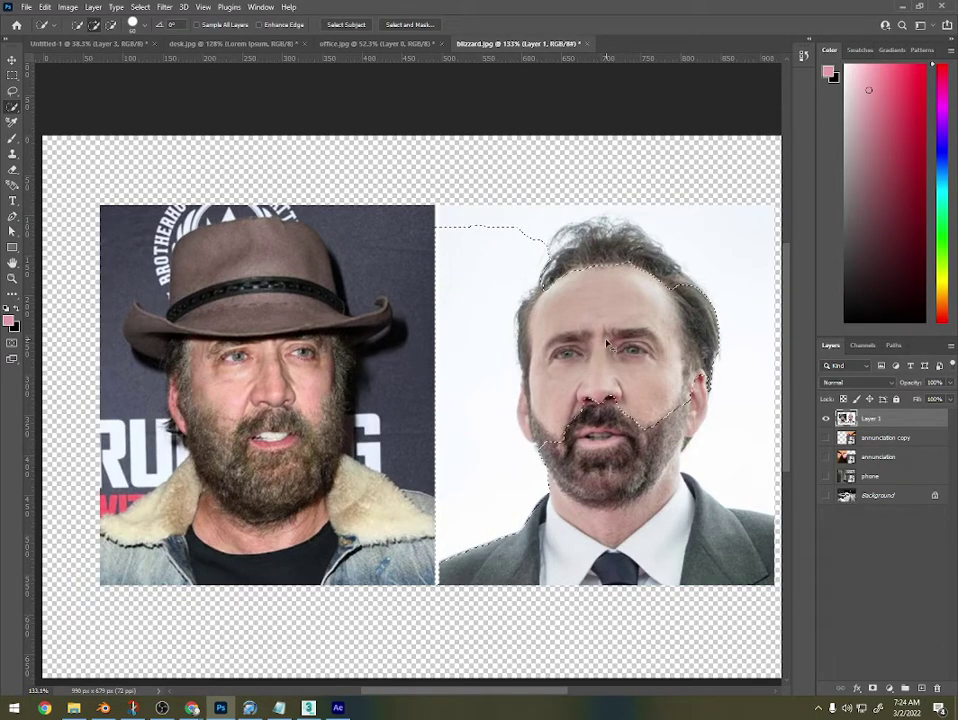
mouse_move(607, 345)
mouse_down()
mouse_move(598, 272)
mouse_move(621, 278)
mouse_move(652, 318)
mouse_move(600, 484)
mouse_up()
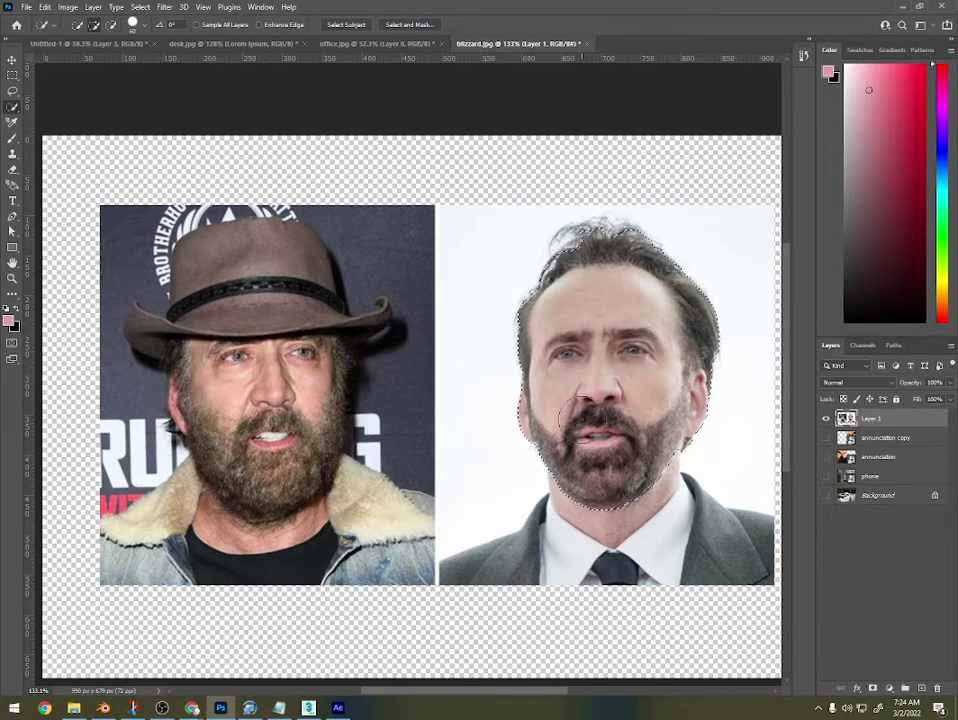
key(ctrl+j)
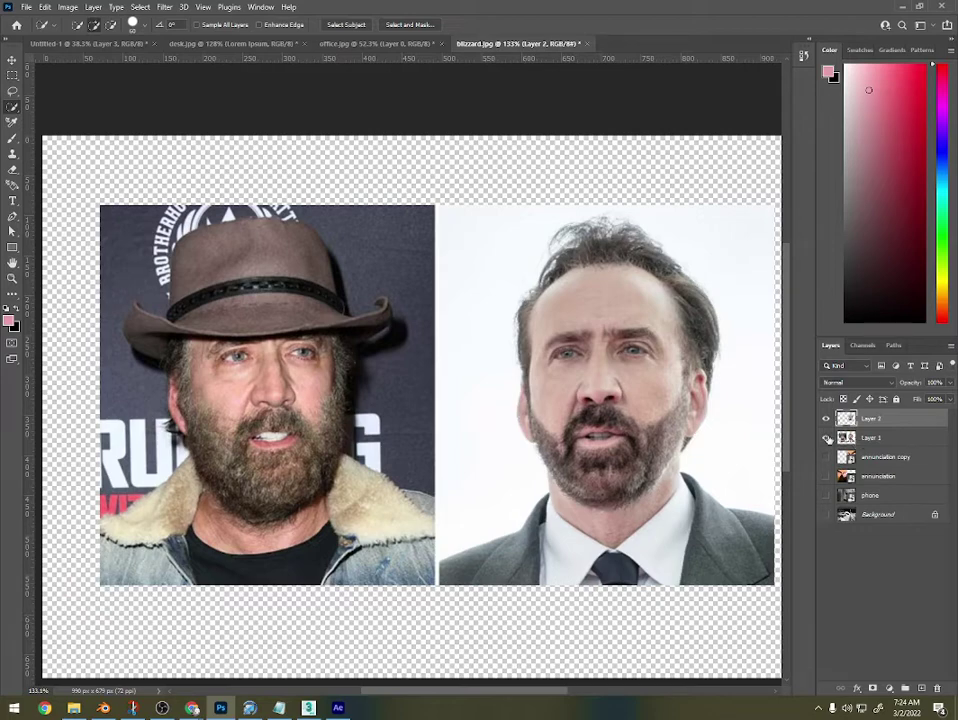
Delete Layer 1 and move the cut-out head to the centre of the canvas.
click(893, 439)
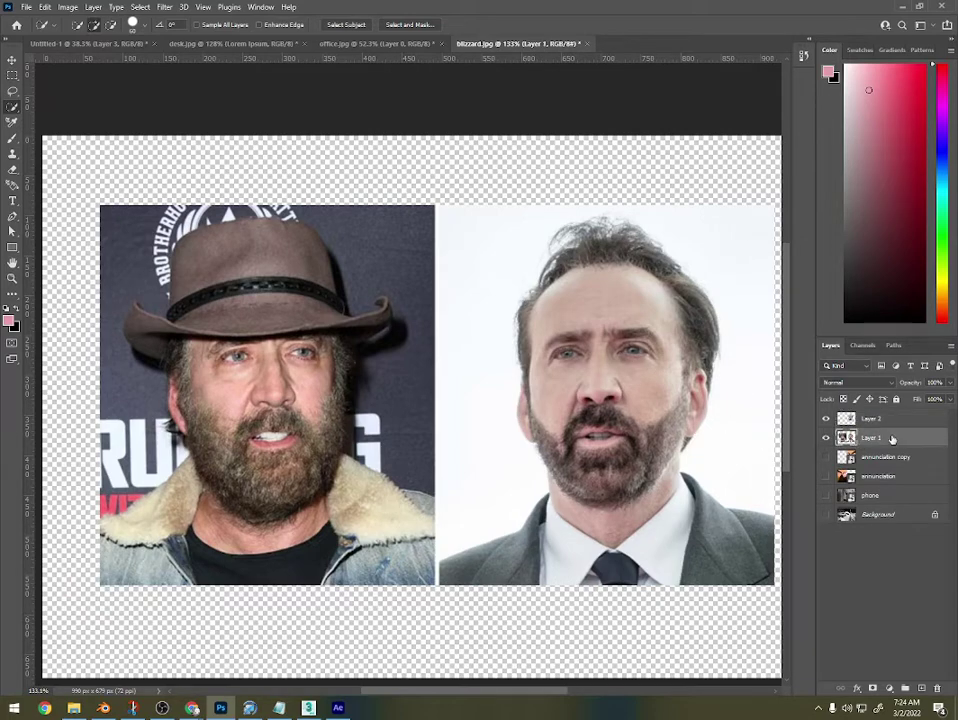
key(Delete)
click(872, 419)
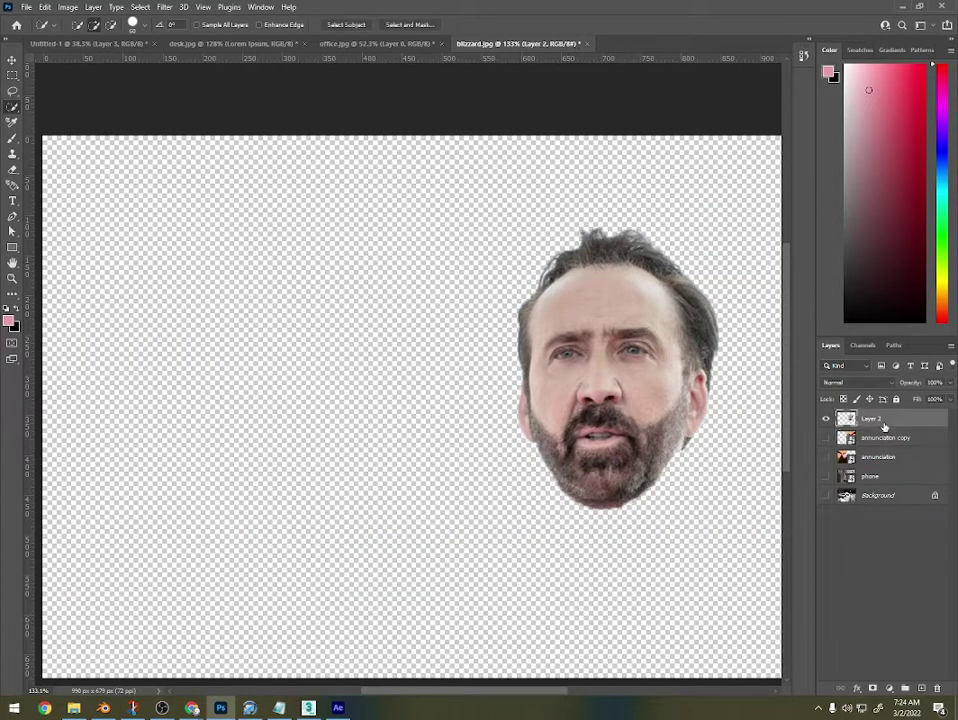
key(ctrl+t)
drag(656, 374, 440, 385)
key(Return)
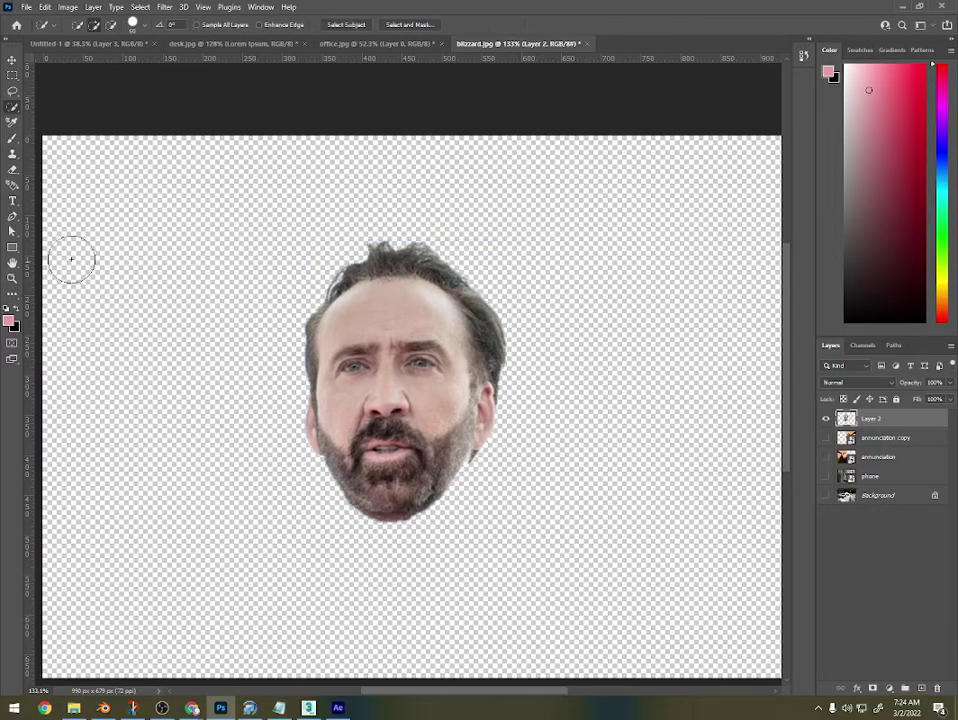
key(l)
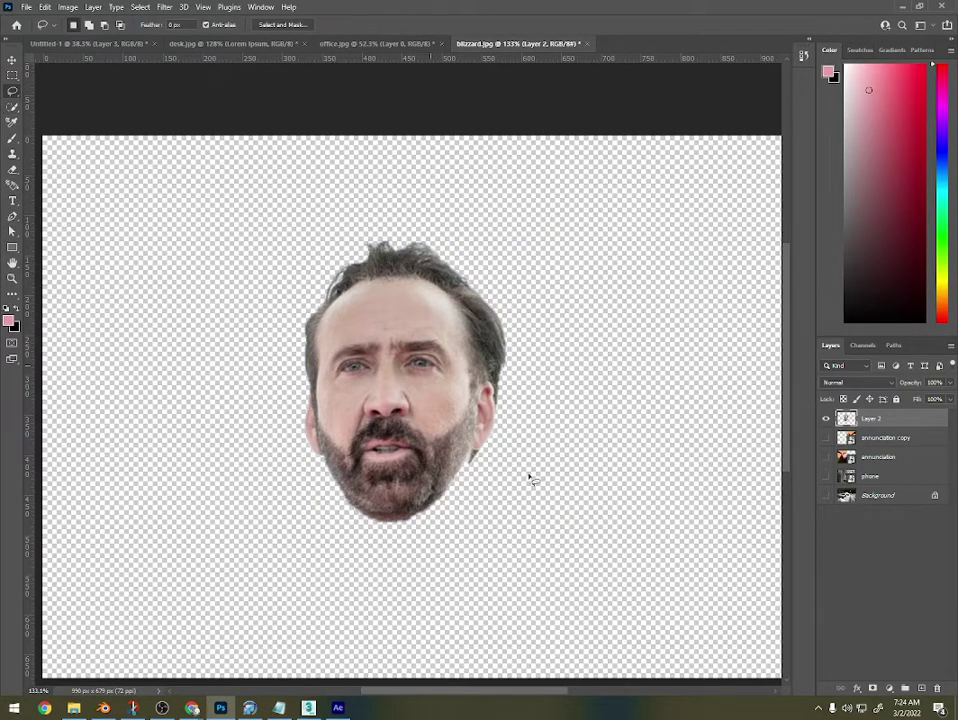
scroll(425, 452, up, 3)
Lasso the jaw below the mouth, copy it to its own layer and name it 'jaw'.
mouse_move(249, 572)
mouse_down()
mouse_move(240, 566)
mouse_move(247, 532)
mouse_move(278, 458)
mouse_move(316, 443)
mouse_move(400, 440)
mouse_move(417, 462)
mouse_move(440, 560)
mouse_move(363, 648)
mouse_move(245, 602)
mouse_up()
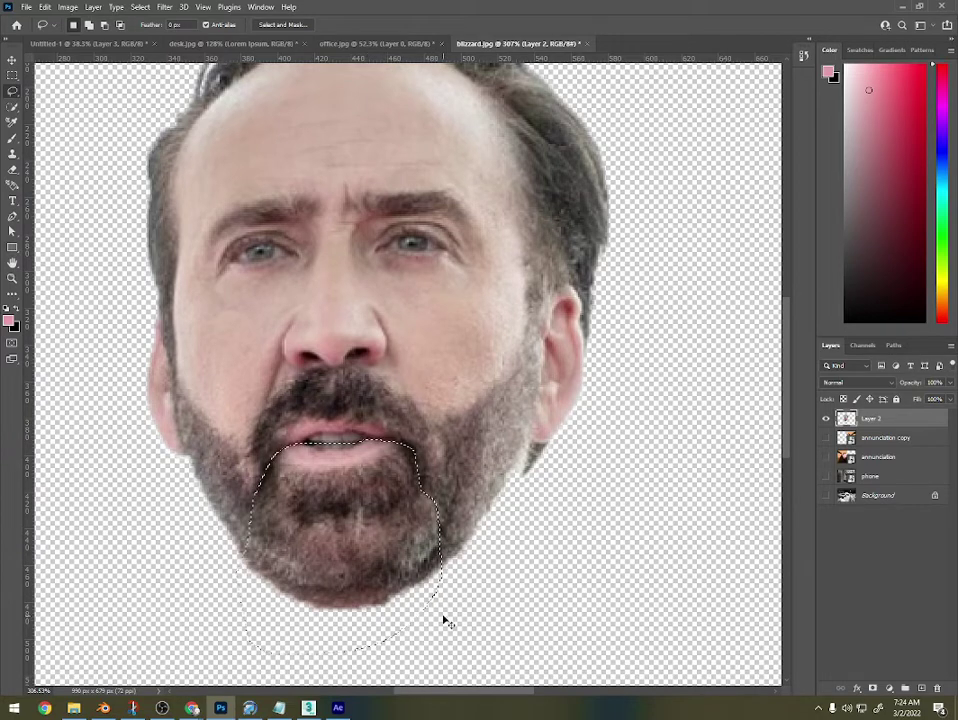
key(ctrl+j)
double_click(872, 418)
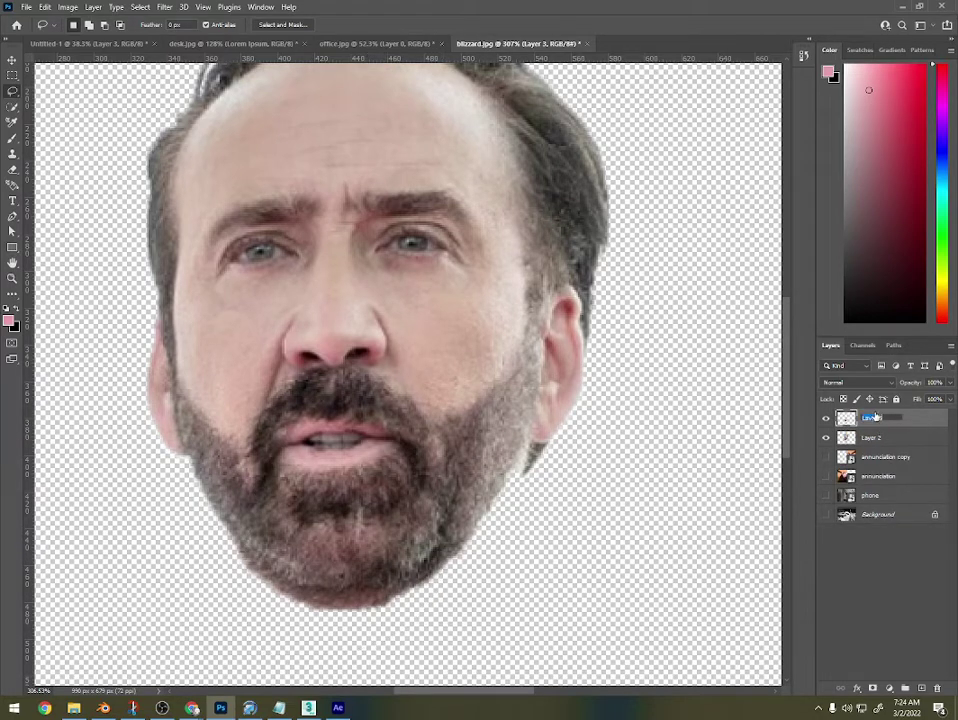
text(jaw)
key(Return)
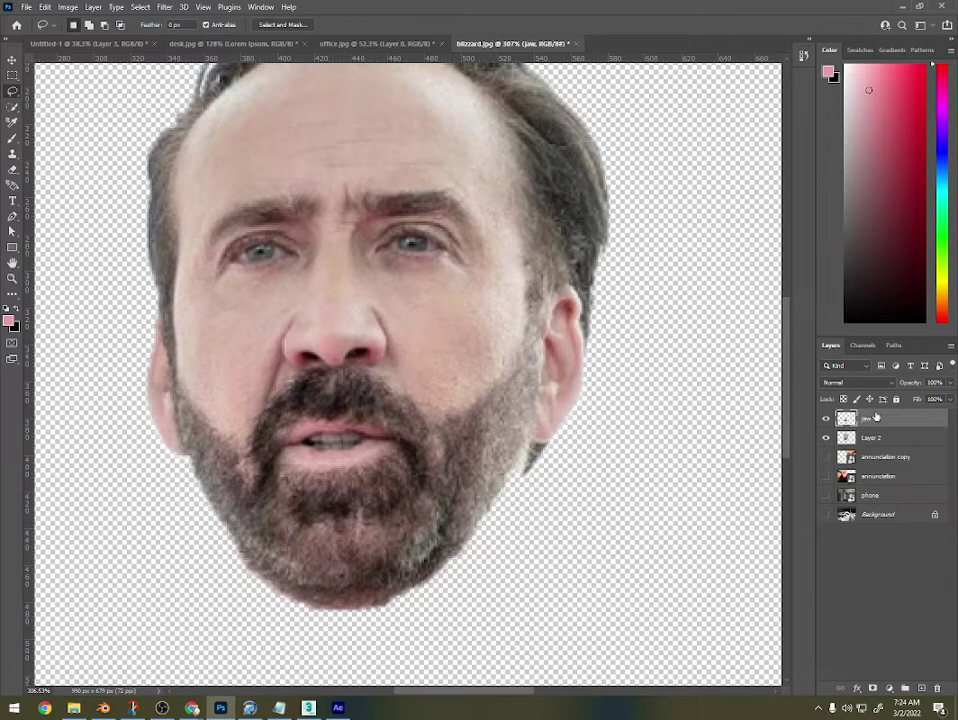
Put the head layer above the jaw and rename the layers CageHead and CageJaw.
drag(870, 437, 876, 424)
text(ca)
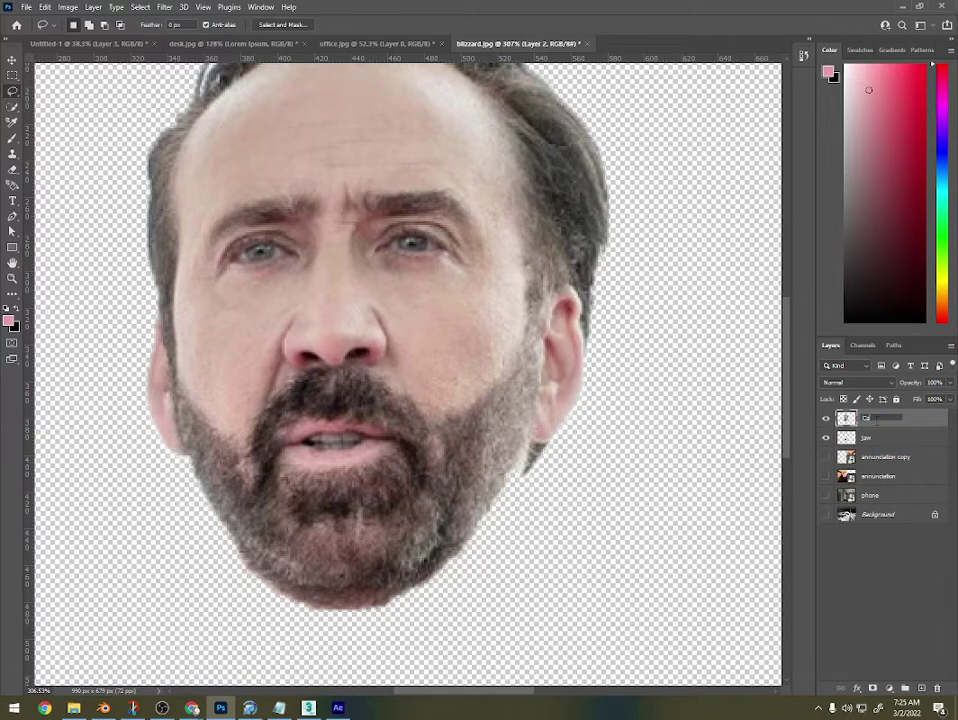
key(Return)
click(866, 439)
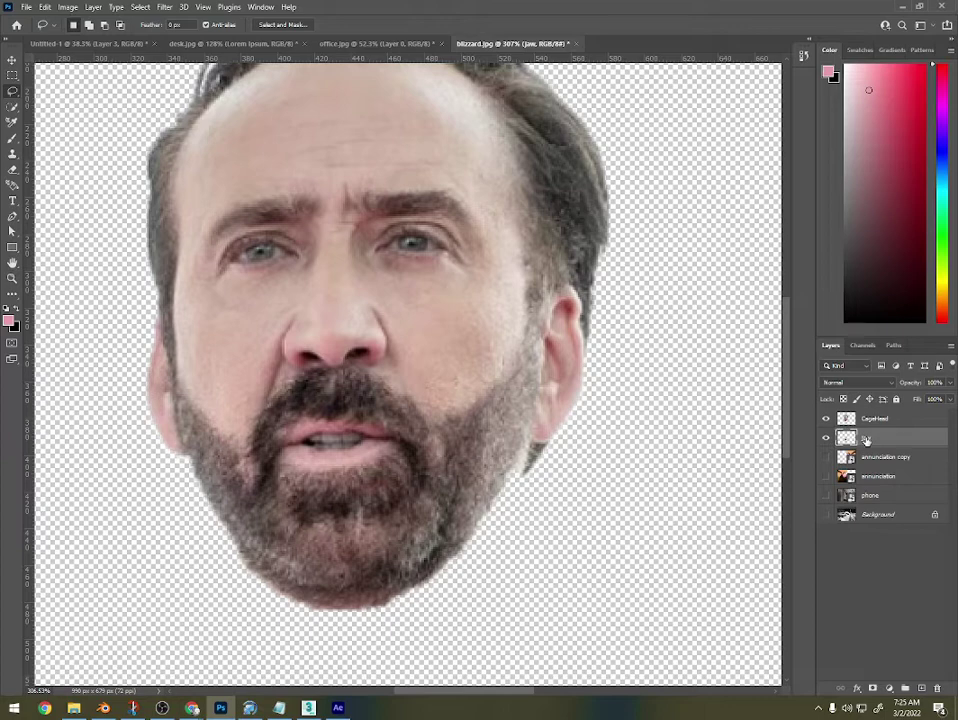
double_click(866, 439)
key(Return)
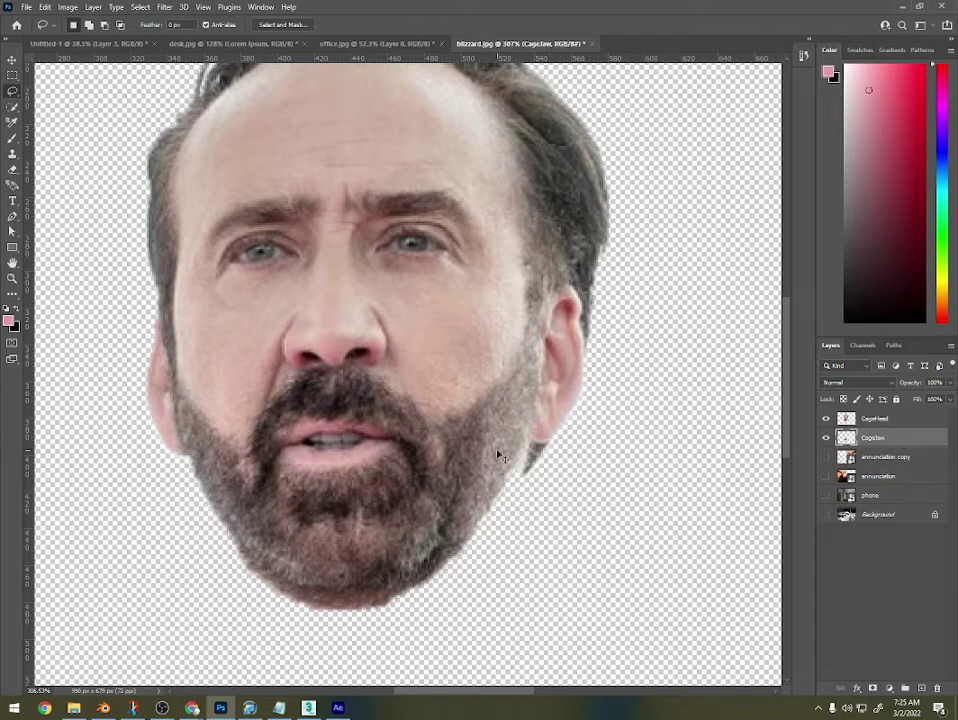
key(ctrl+t)
Undo the jaw move, the layer renames and the jaw copy, back to the lasso selection.
drag(340, 500, 338, 543)
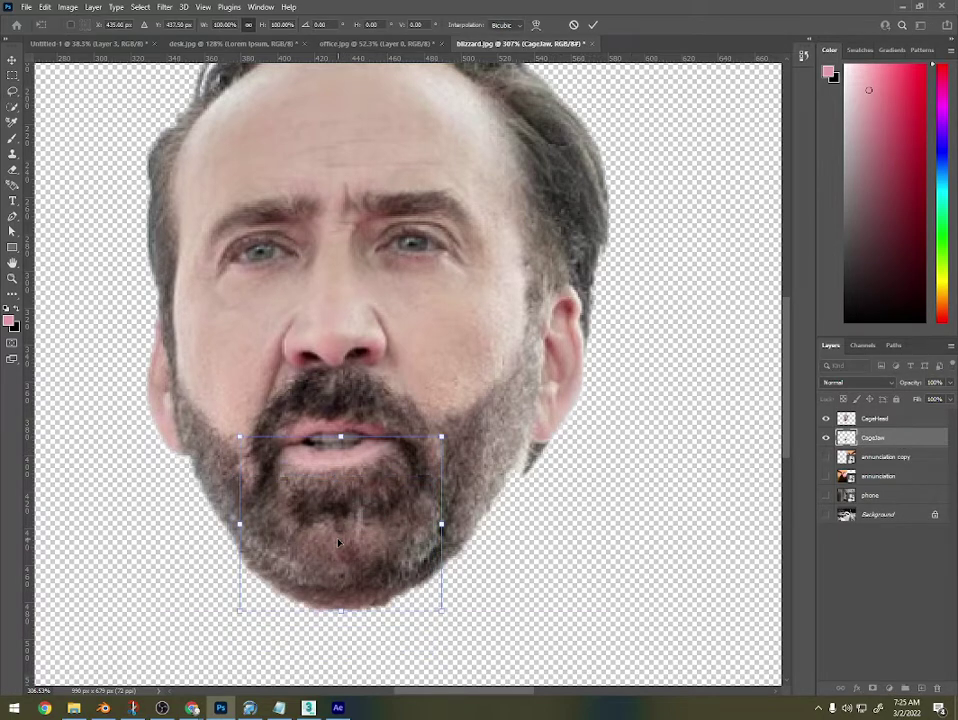
key(Escape)
key(ctrl+z)
key(ctrl+z)
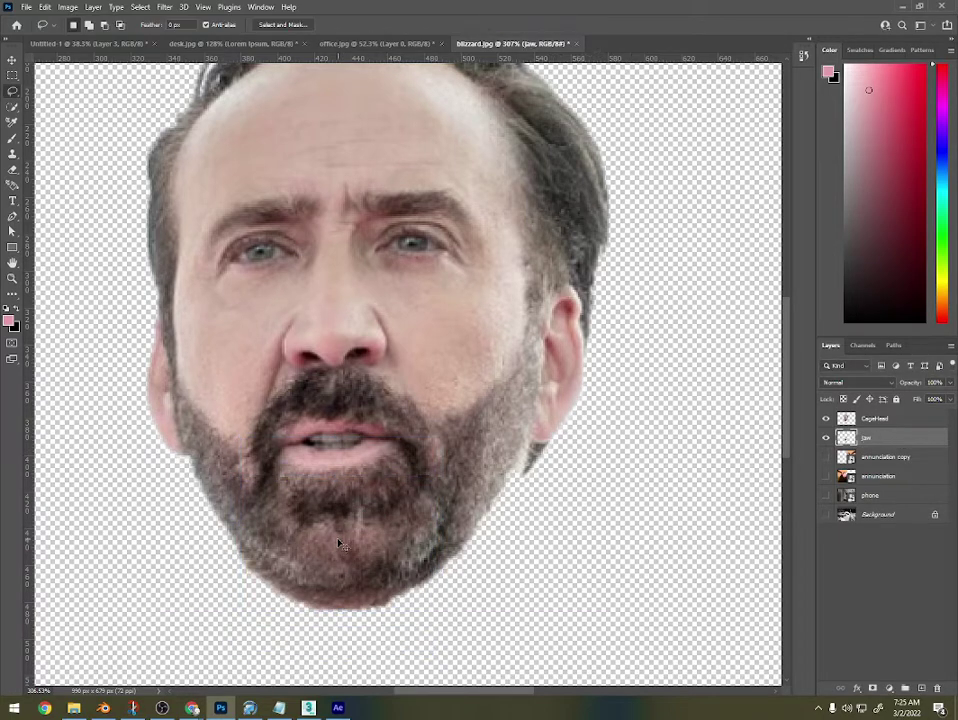
key(ctrl+z)
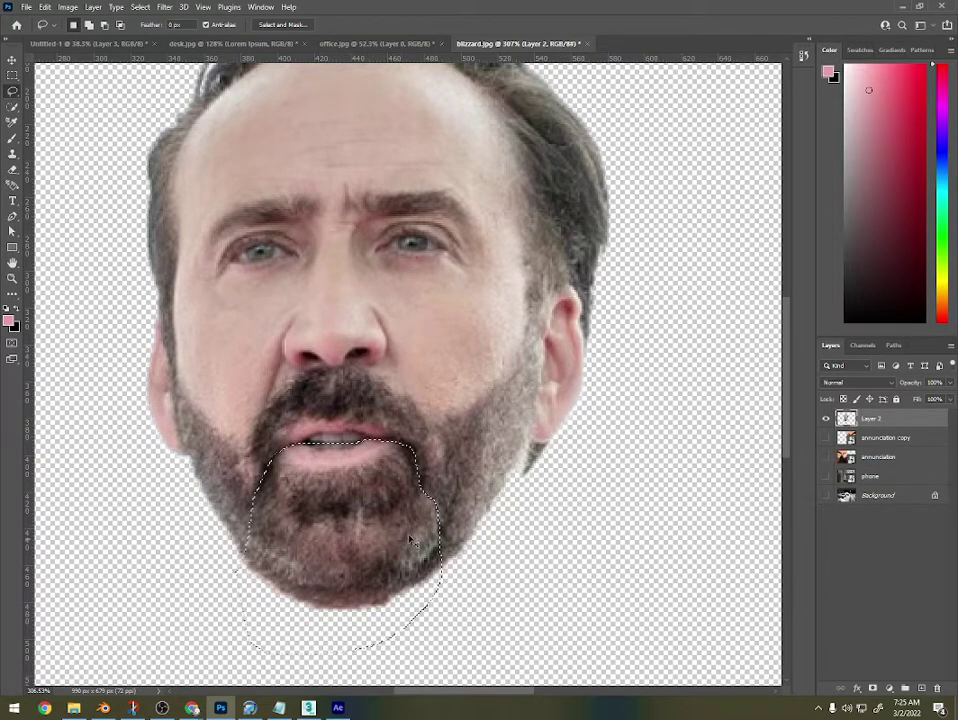
Copy the jaw selection to Layer 3 and place it beneath the head layer.
key(ctrl+j)
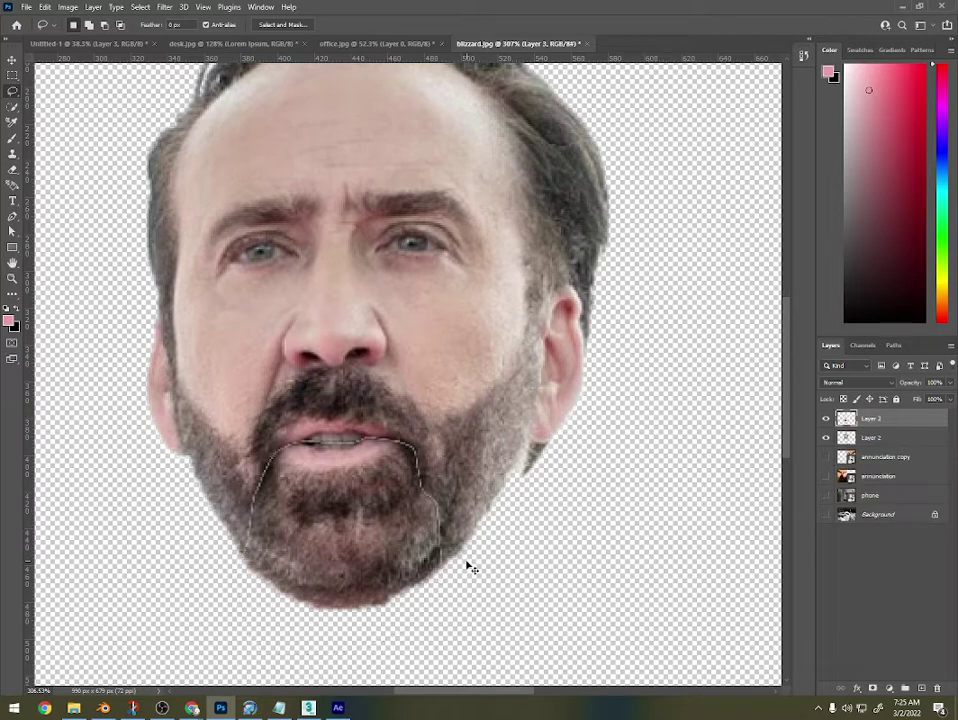
click(826, 418)
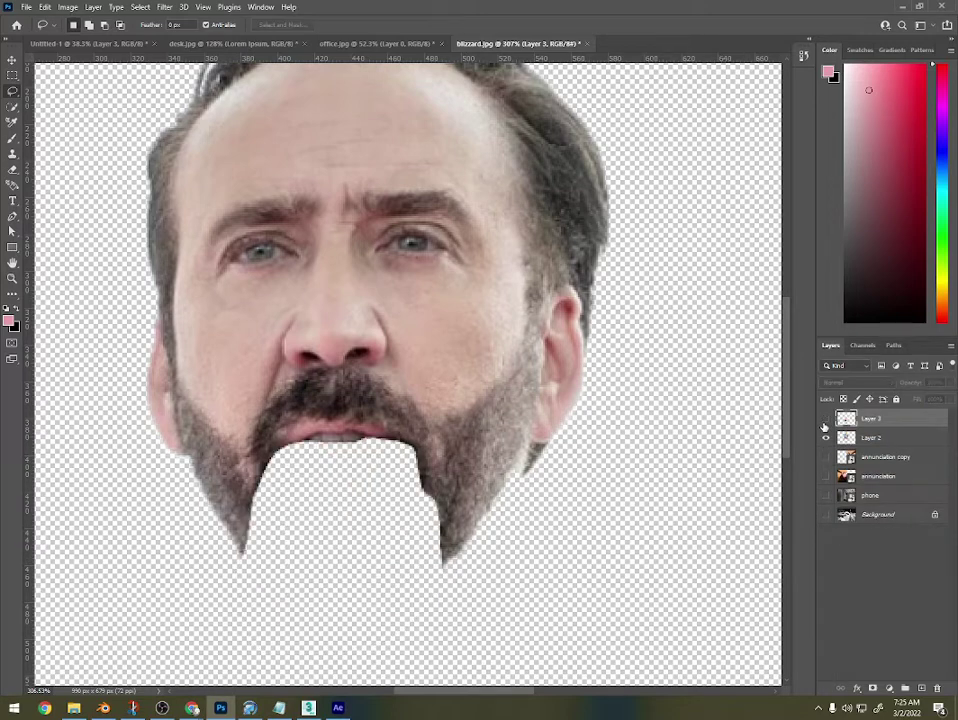
click(826, 418)
drag(870, 421, 872, 448)
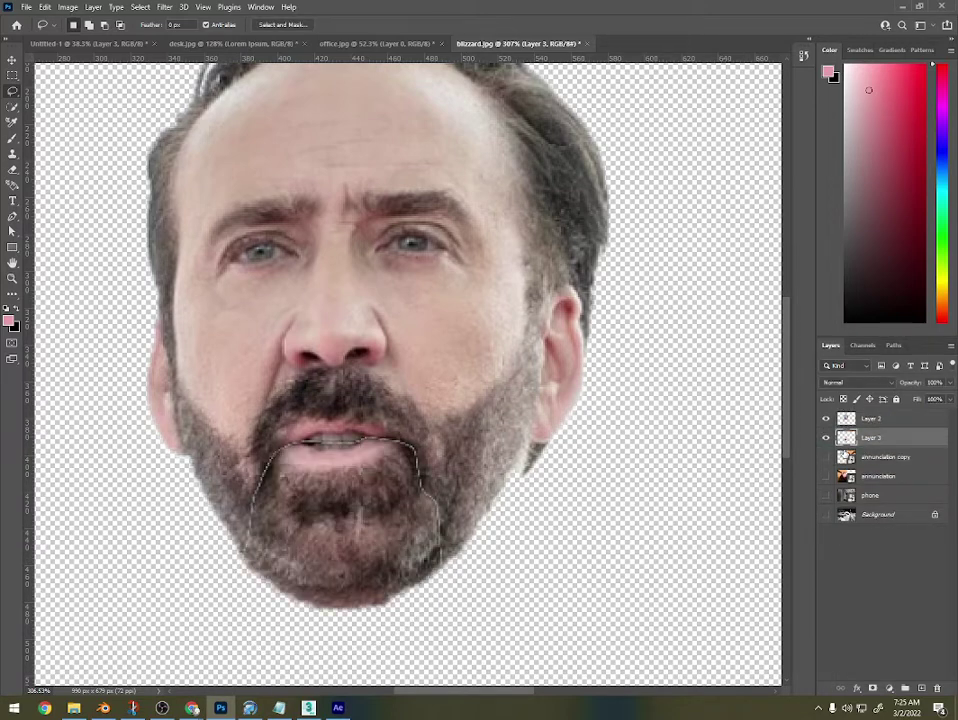
Lower the jaw about 23 px to open the mouth, and add empty Layer 4 beneath Layer 3.
key(ctrl+t)
drag(358, 508, 363, 575)
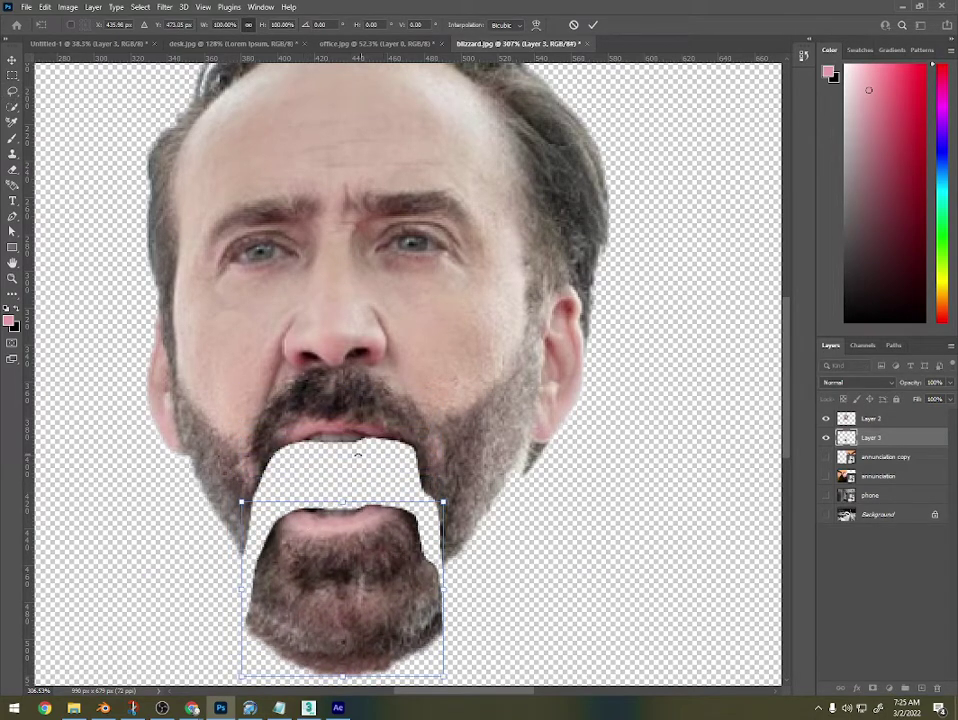
key(Return)
key(l)
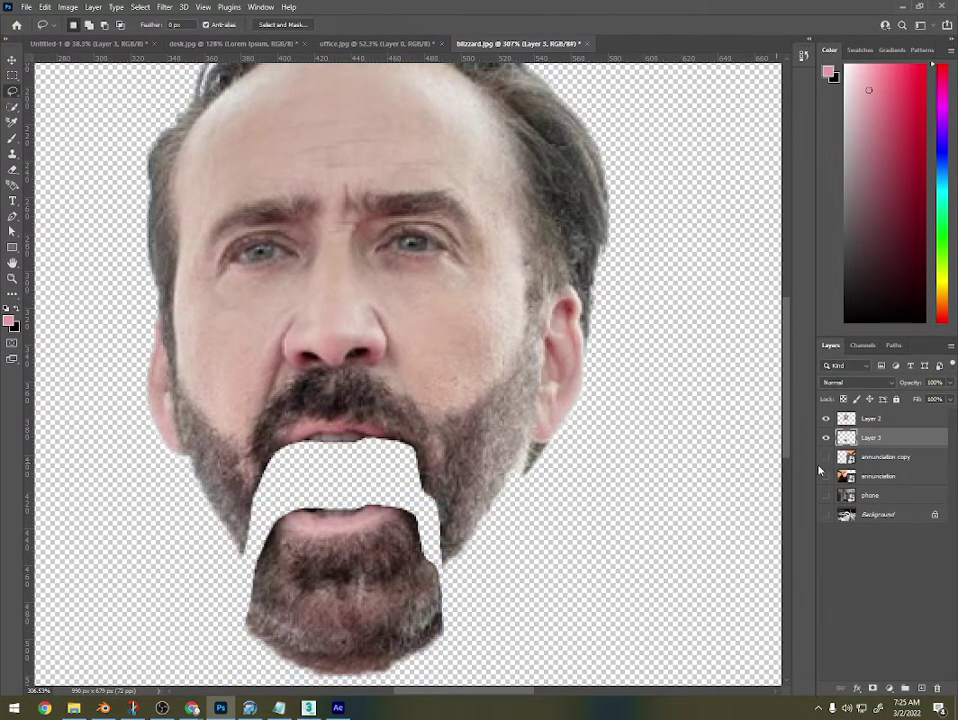
click(921, 688)
drag(894, 439, 892, 467)
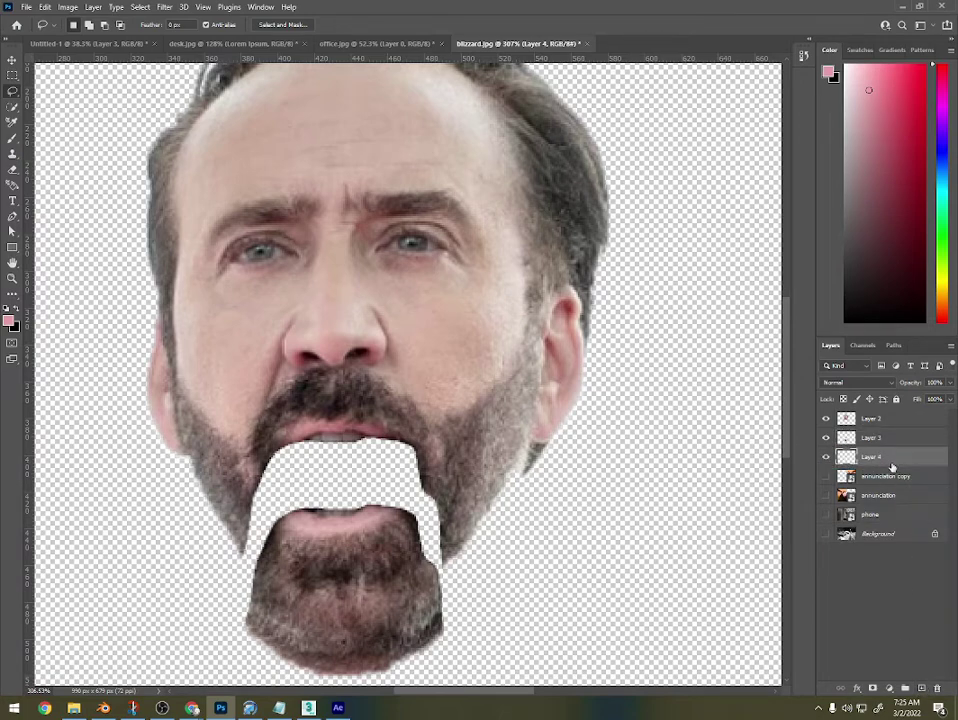
Trace the left and right edges of the mouth opening in black on Layer 4.
key(b)
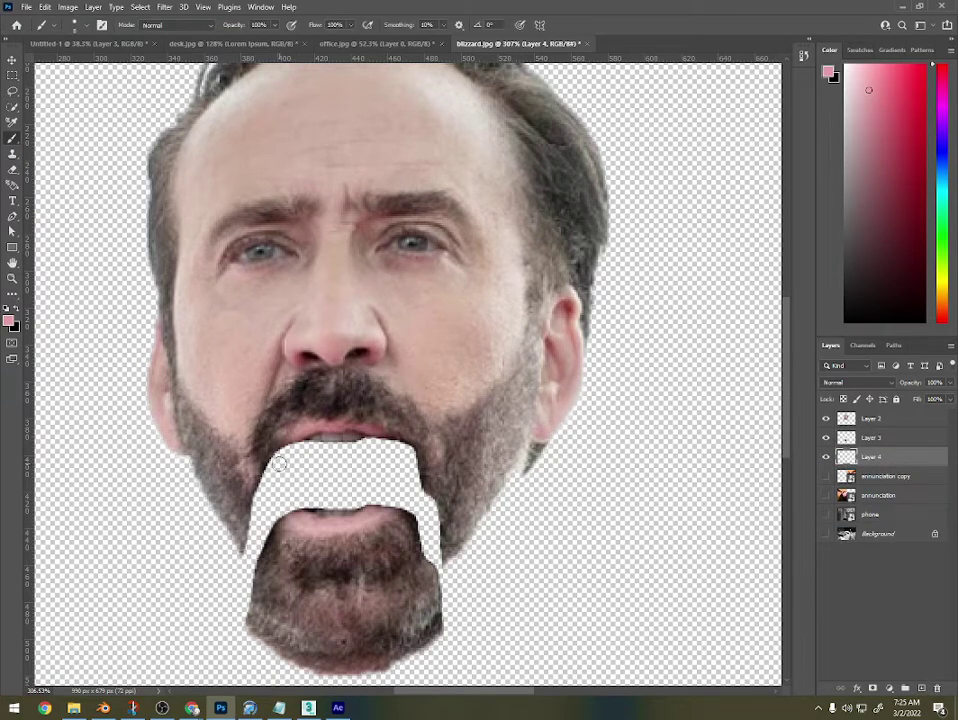
alt+click(322, 405)
key(d)
drag(244, 544, 262, 553)
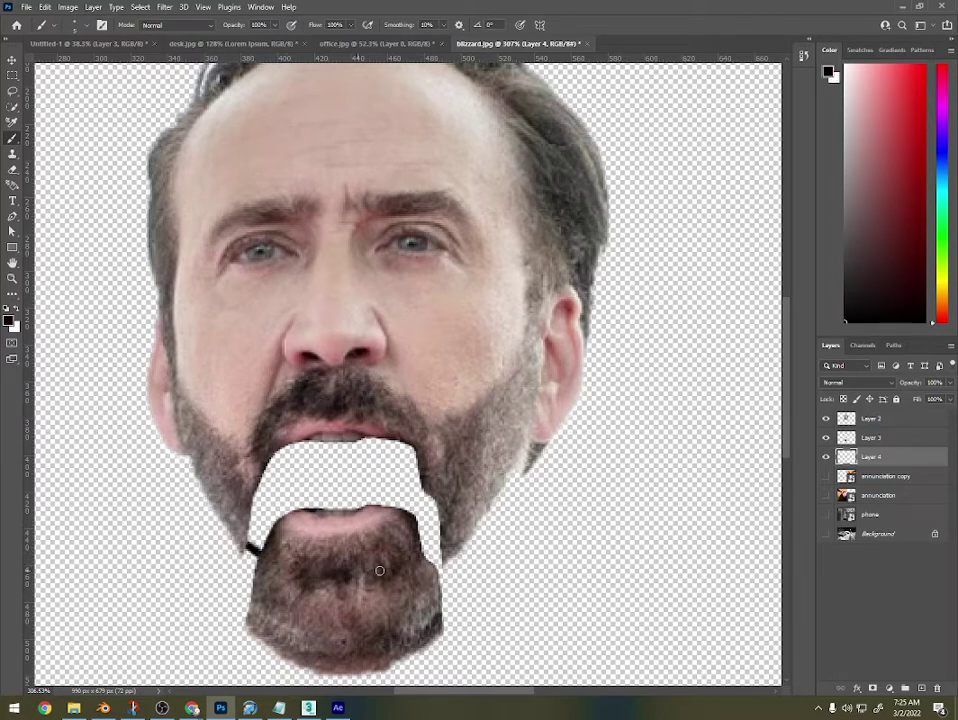
drag(426, 558, 444, 553)
drag(247, 540, 254, 548)
Hide Layers 2 and 3 and fill the outlined mouth shape solid black.
click(826, 438)
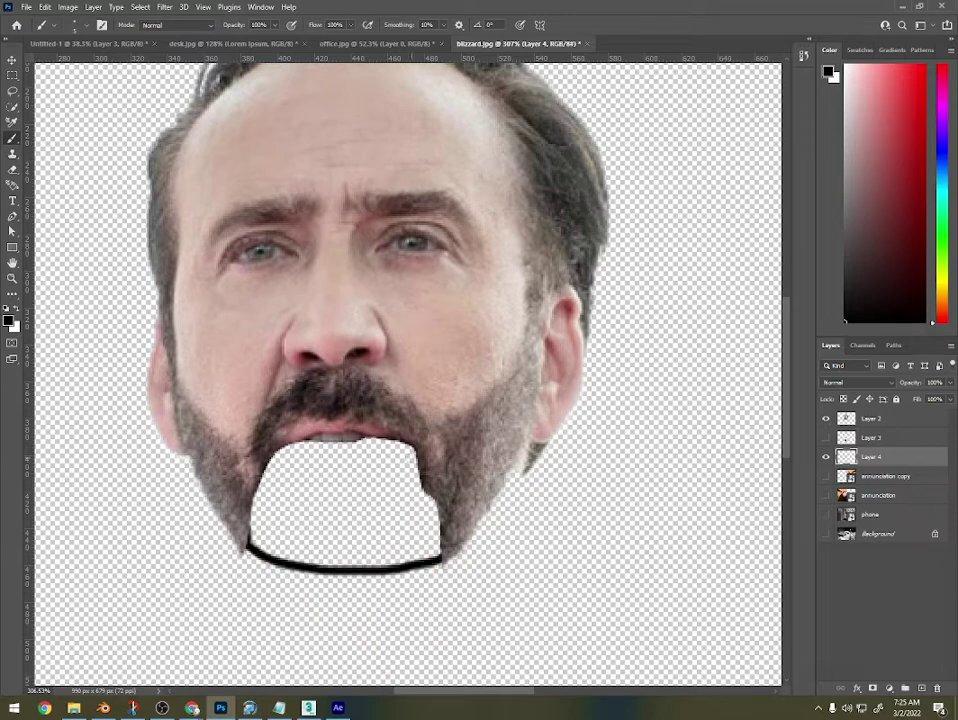
click(826, 420)
key(g)
click(392, 489)
Paint over the white fringe, load Layer 4's mouth selection, and choose a dark pink-red.
scroll(400, 486, up, 2)
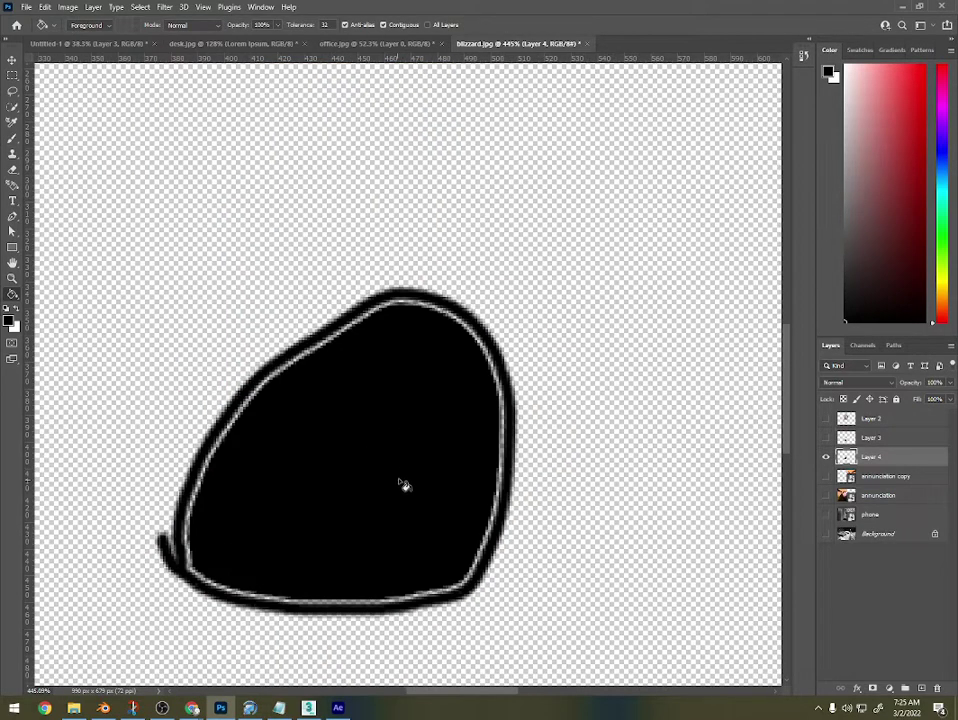
key(b)
mouse_move(327, 340)
mouse_down()
mouse_move(252, 398)
mouse_move(209, 458)
mouse_move(233, 417)
mouse_move(257, 391)
mouse_move(199, 479)
mouse_move(187, 521)
mouse_move(190, 569)
mouse_move(253, 599)
mouse_move(227, 588)
mouse_move(314, 603)
mouse_move(438, 590)
mouse_move(338, 593)
mouse_move(408, 599)
mouse_move(455, 579)
mouse_move(485, 532)
mouse_move(496, 382)
mouse_move(470, 327)
mouse_move(425, 303)
mouse_move(331, 331)
mouse_move(400, 304)
mouse_up()
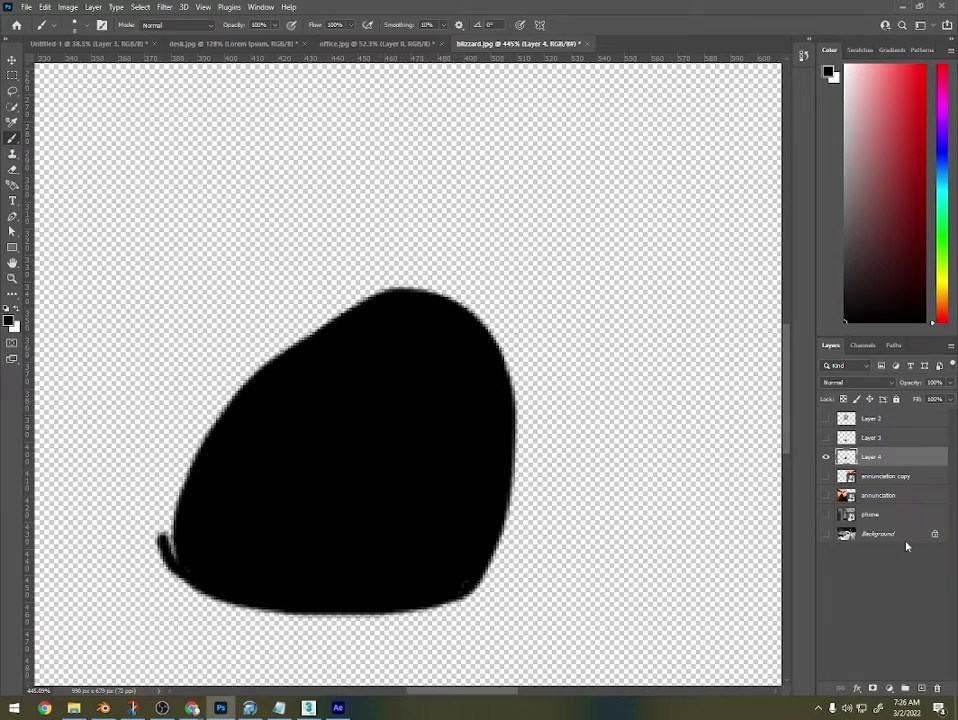
ctrl+click(846, 456)
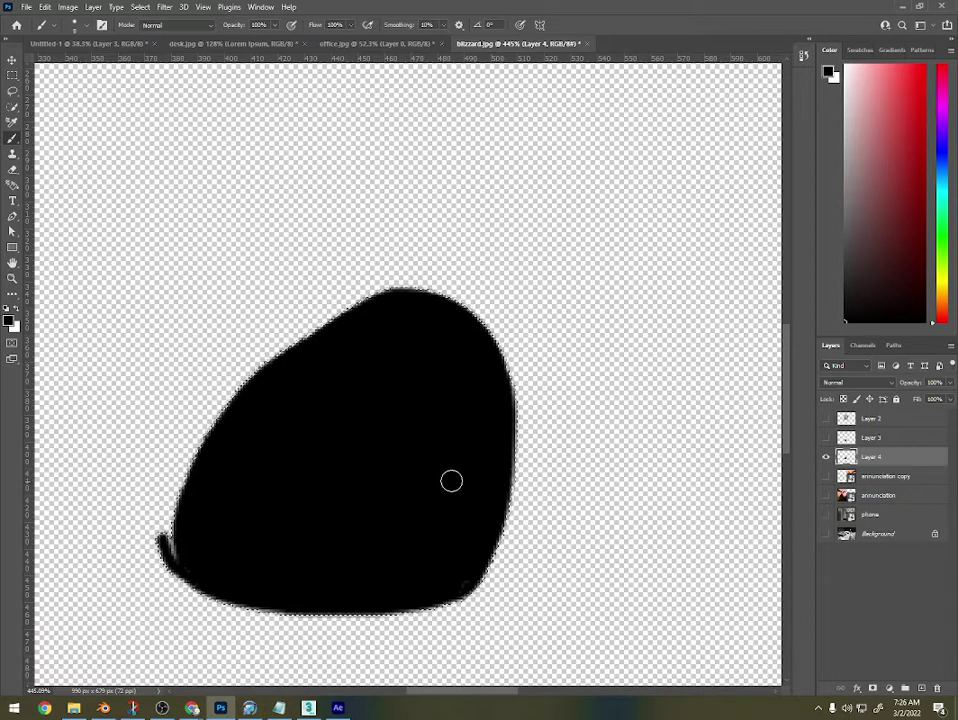
click(855, 171)
Paint a pink-red tongue across the lower mouth with an enlarged brush.
click(894, 150)
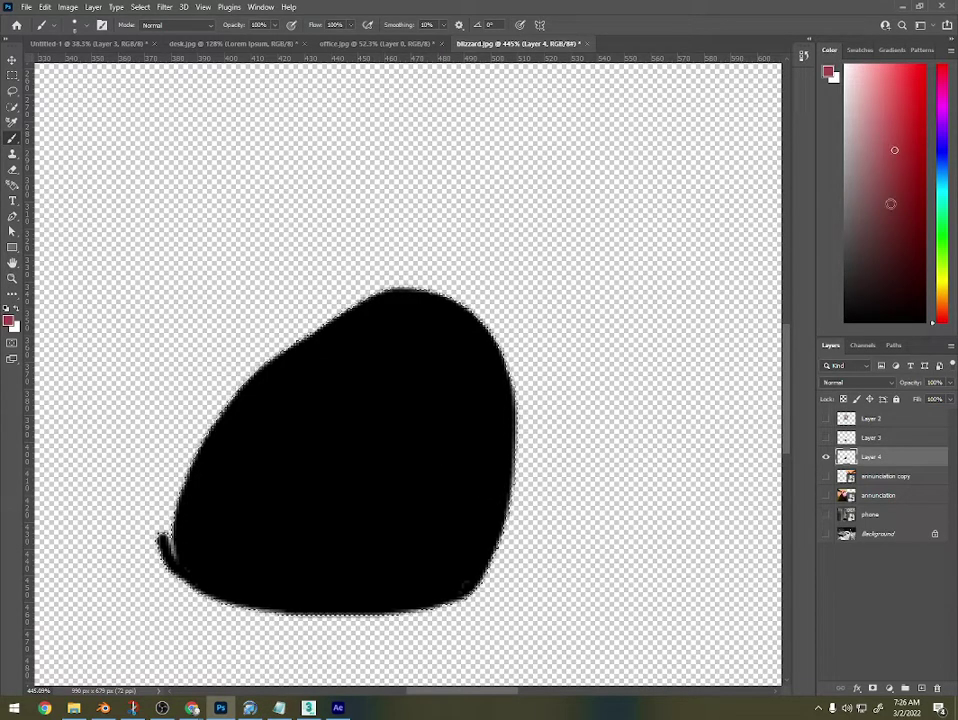
click(891, 145)
key(bracketright)
key(bracketright)
key(bracketright)
key(bracketright)
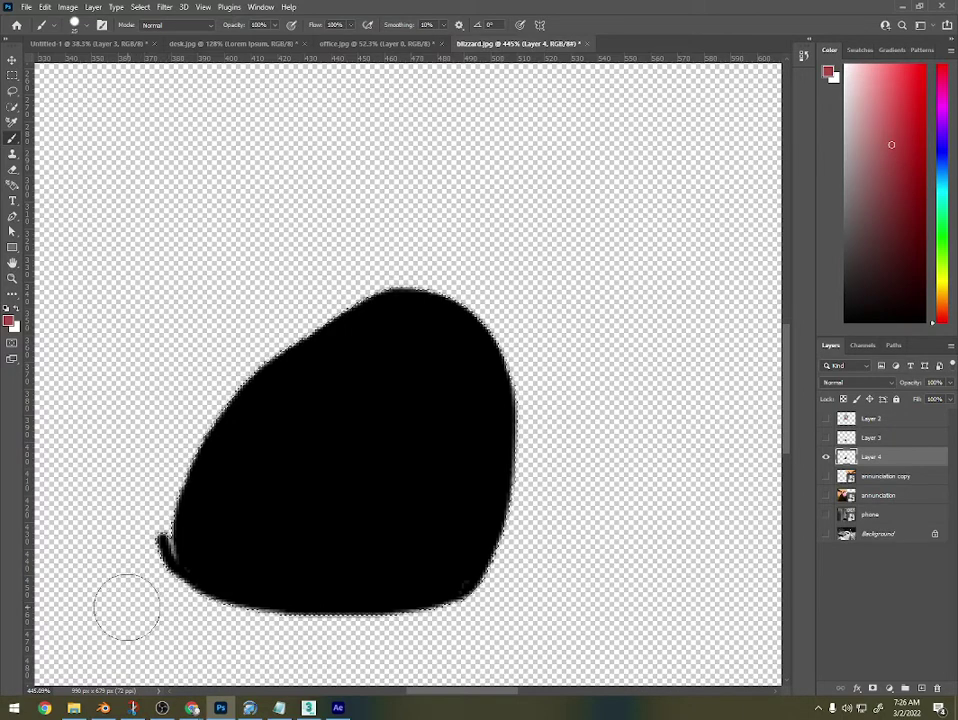
mouse_move(168, 555)
mouse_down()
mouse_move(228, 512)
mouse_move(354, 506)
mouse_move(433, 548)
mouse_move(491, 642)
mouse_move(346, 573)
mouse_move(207, 599)
mouse_move(216, 569)
mouse_move(302, 548)
mouse_move(316, 611)
mouse_up()
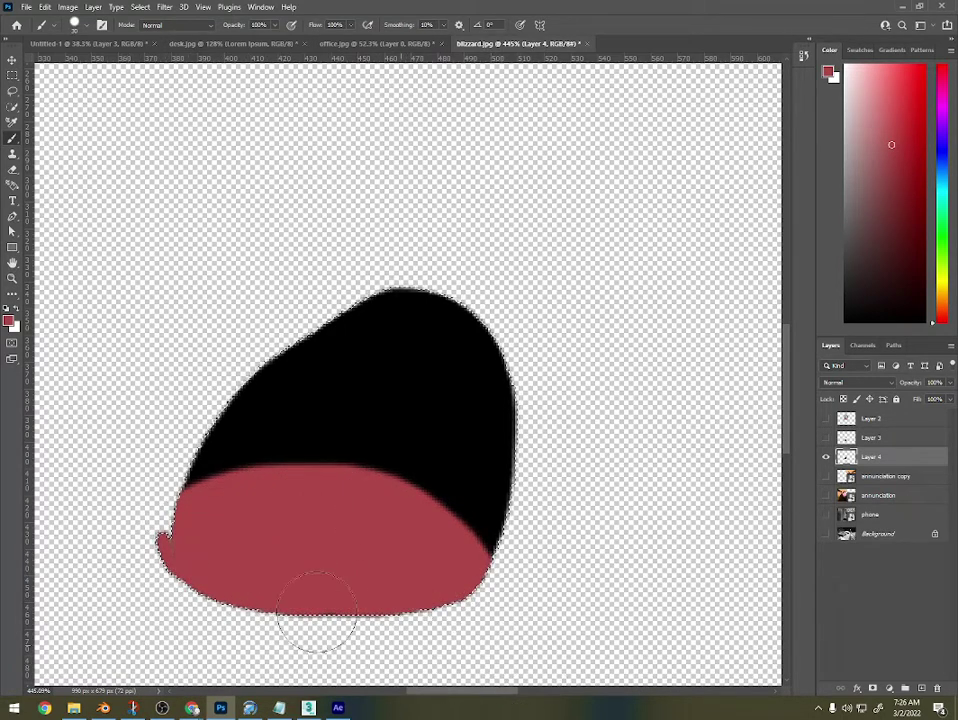
Show the chin and face layers again and select Layer 2 together with Layer 4.
click(826, 438)
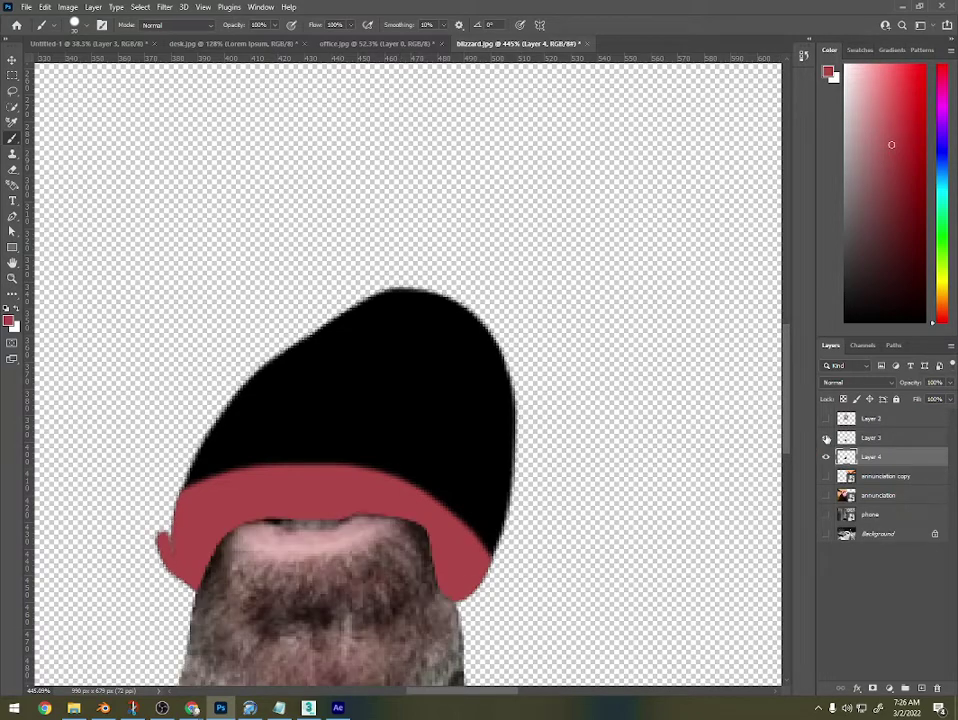
click(827, 417)
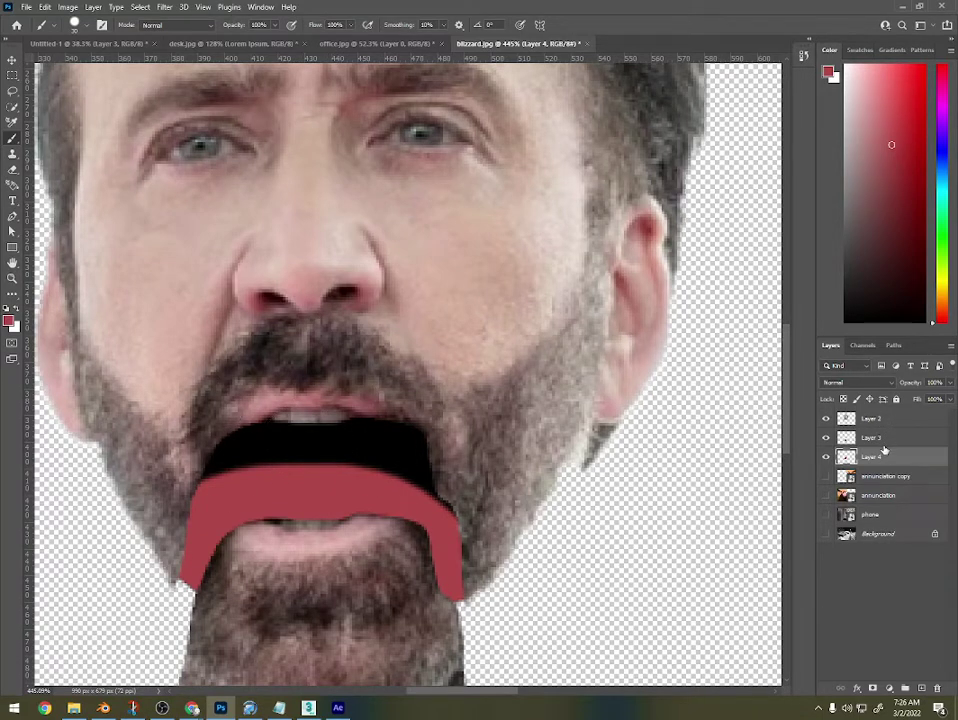
ctrl+click(891, 424)
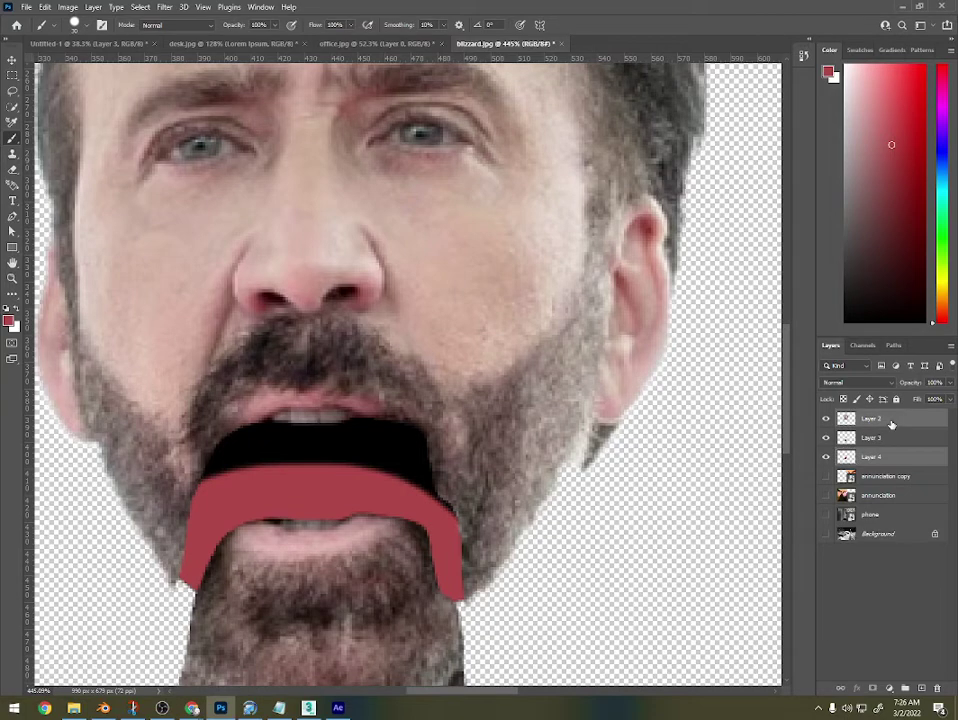
Merge the mouth painting into Layer 2 and stack the chin layer above it.
key(ctrl+e)
drag(890, 443, 875, 420)
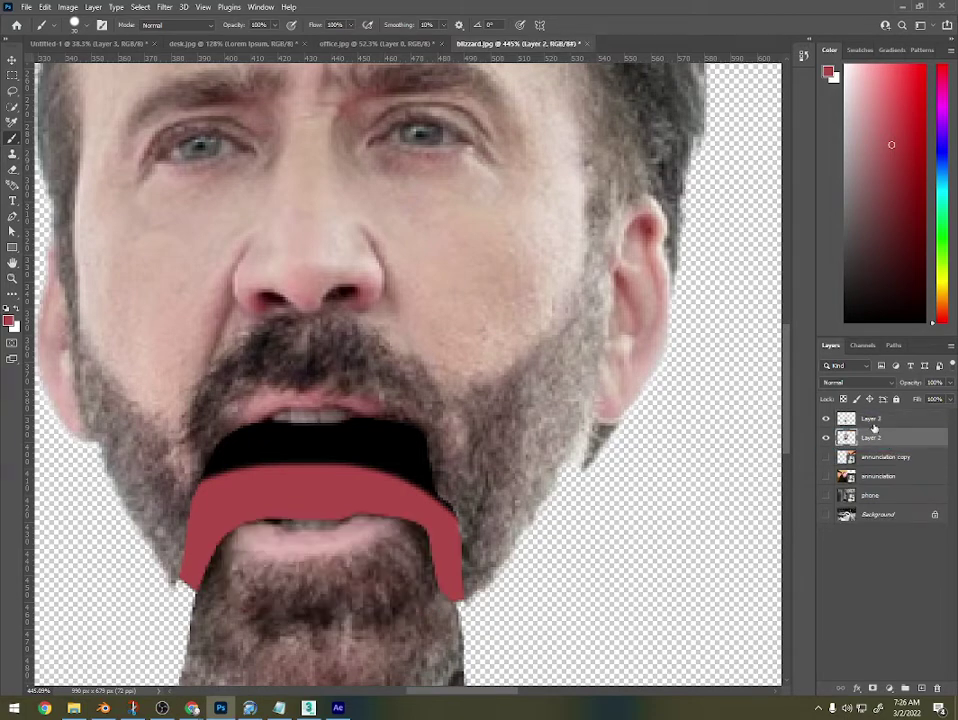
key(ctrl+t)
key(ctrl+minus)
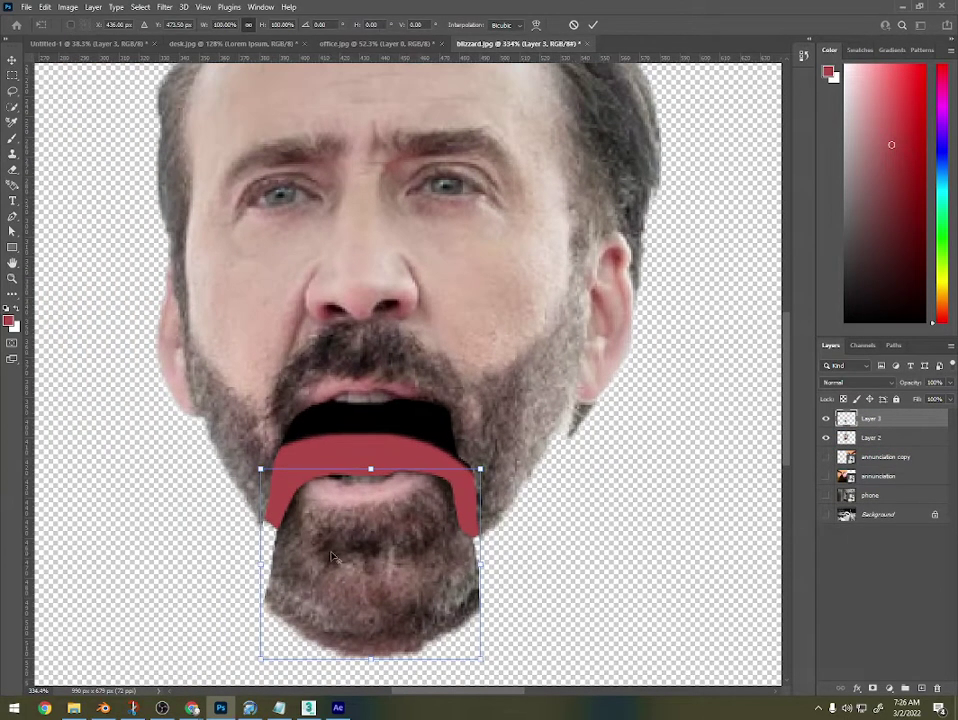
Widen the chin piece to about 109% and lower it to reveal the mouth interior.
drag(349, 541, 366, 507)
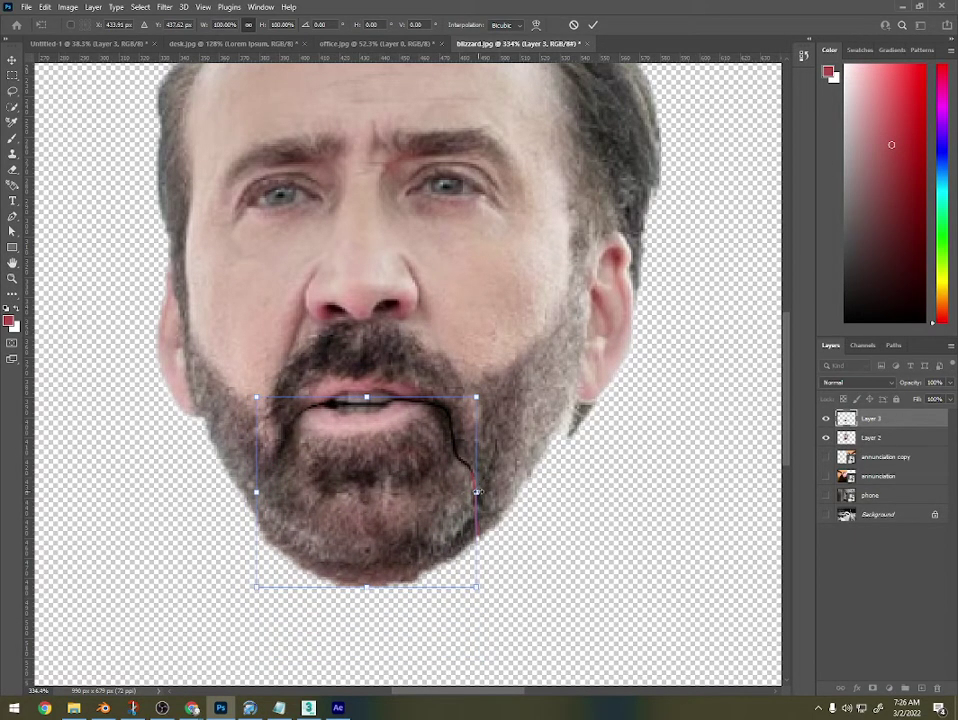
drag(476, 491, 500, 490)
drag(414, 475, 433, 584)
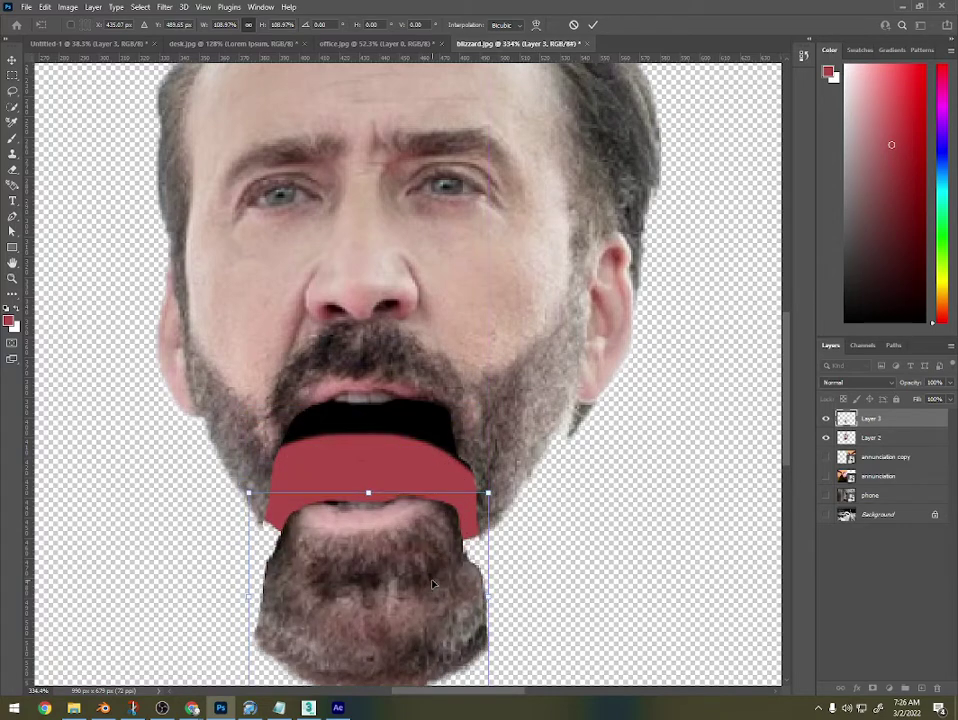
key(Return)
key(b)
ctrl+click(847, 419)
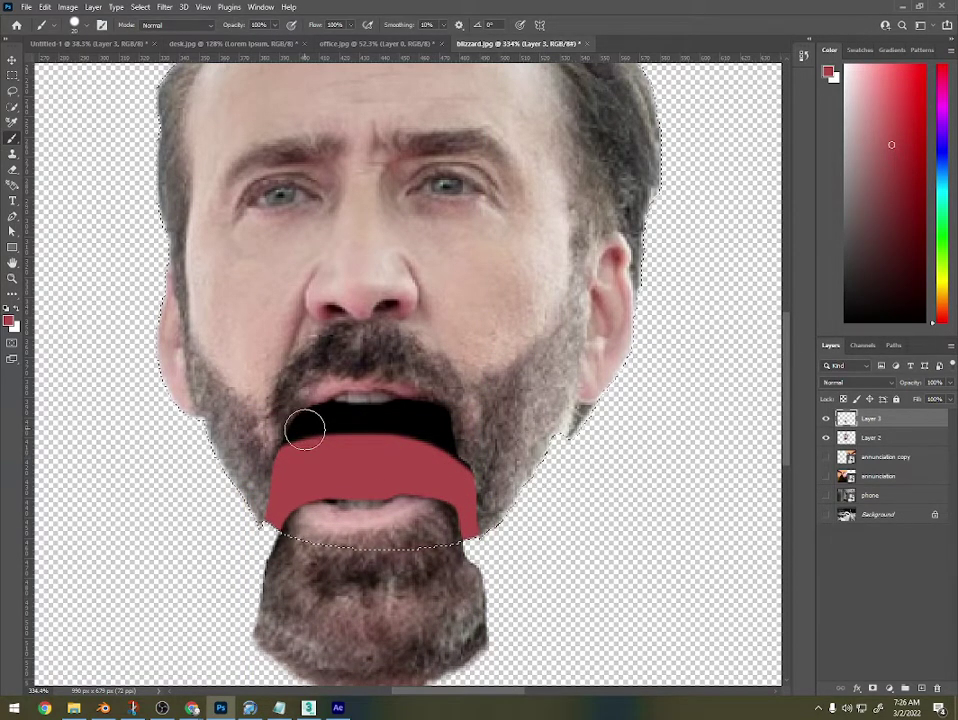
Sample black from the mouth interior and undo the stray strokes painted on the cheek.
alt+click(352, 416)
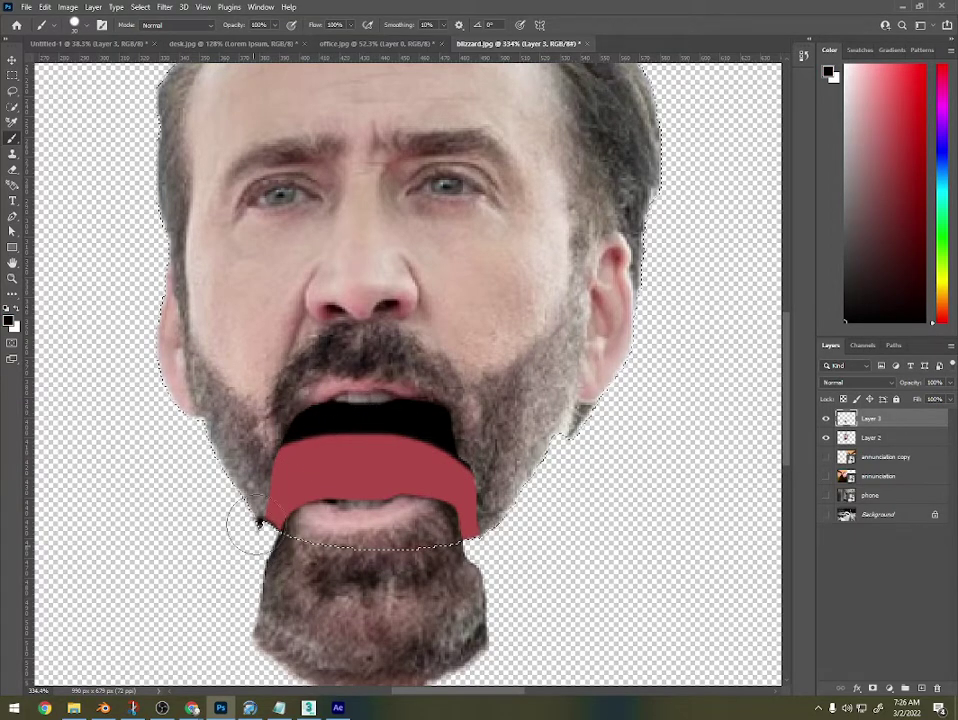
mouse_move(246, 520)
mouse_down()
mouse_move(267, 460)
mouse_move(290, 448)
mouse_up()
key(ctrl+z)
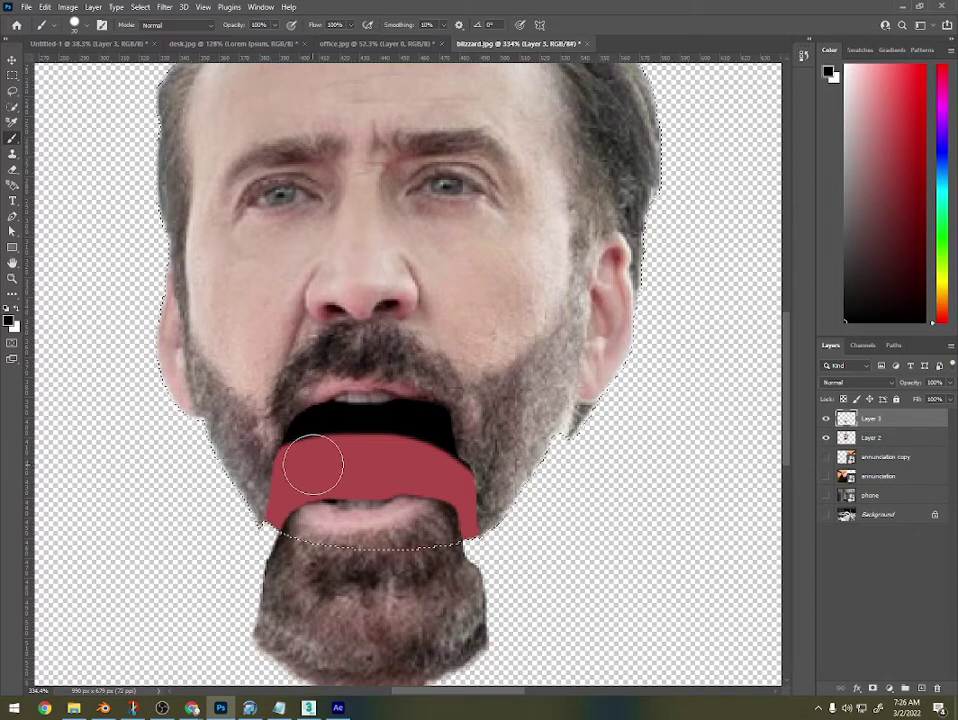
key(w)
key(shift+w)
key(ctrl+d)
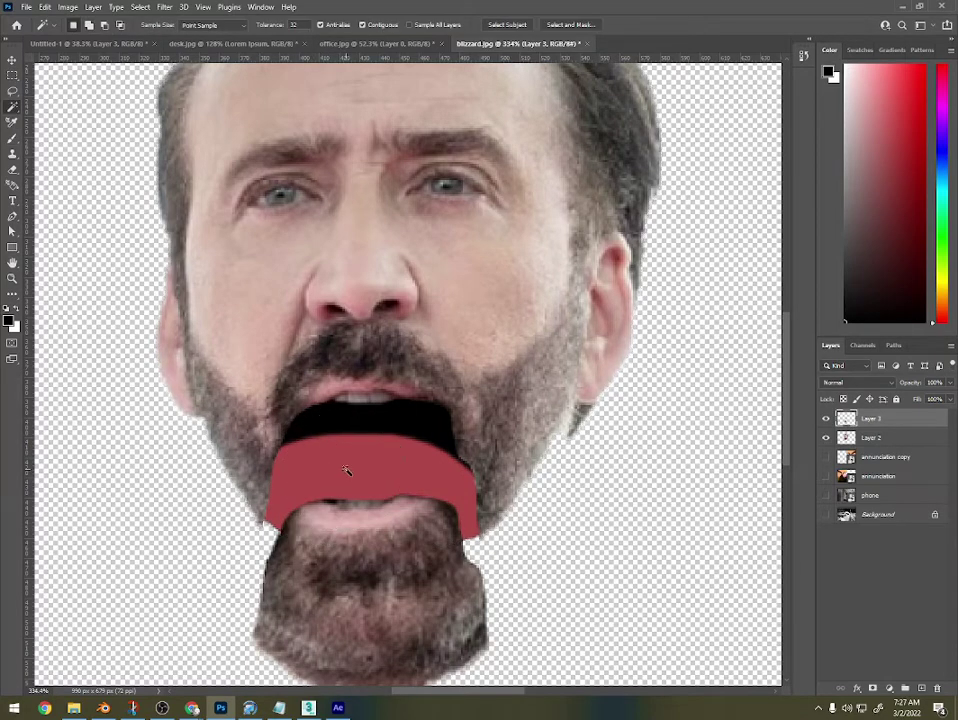
Select the red mouth shape on Layer 2 and paint its top black, leaving a thin tongue strip.
click(924, 439)
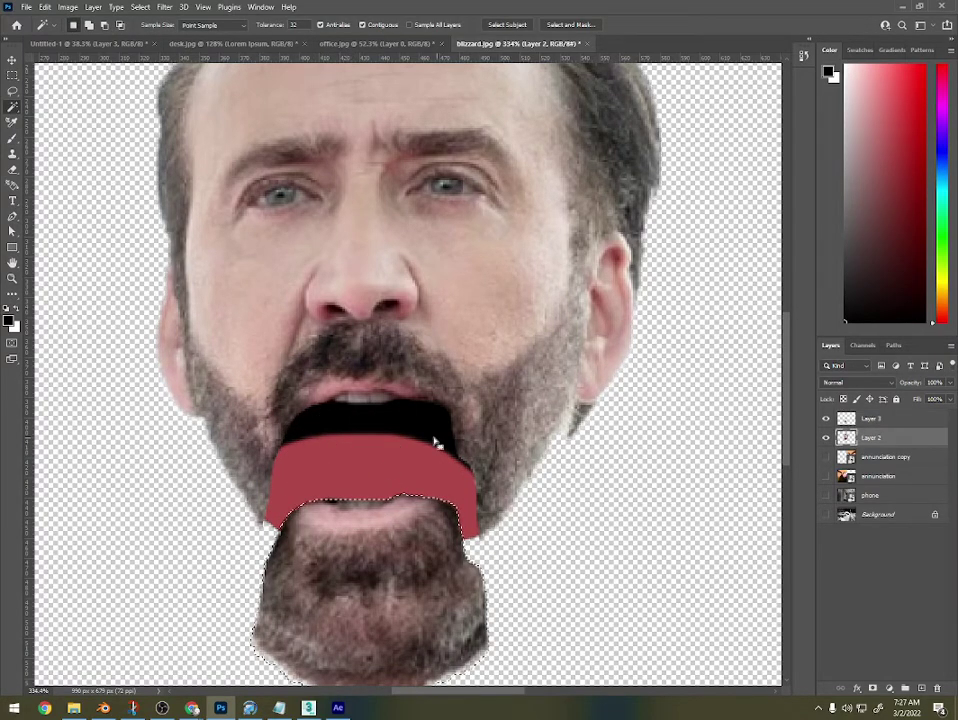
click(335, 474)
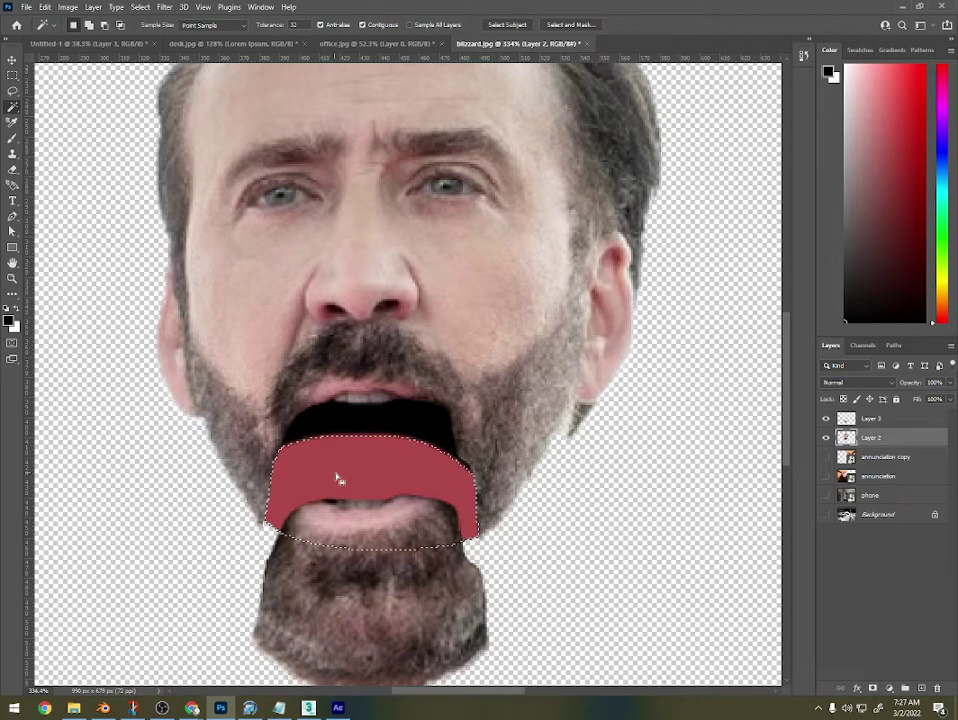
key(b)
mouse_move(280, 505)
mouse_down()
mouse_move(322, 426)
mouse_move(360, 419)
mouse_move(407, 419)
mouse_move(448, 441)
mouse_move(470, 526)
mouse_up()
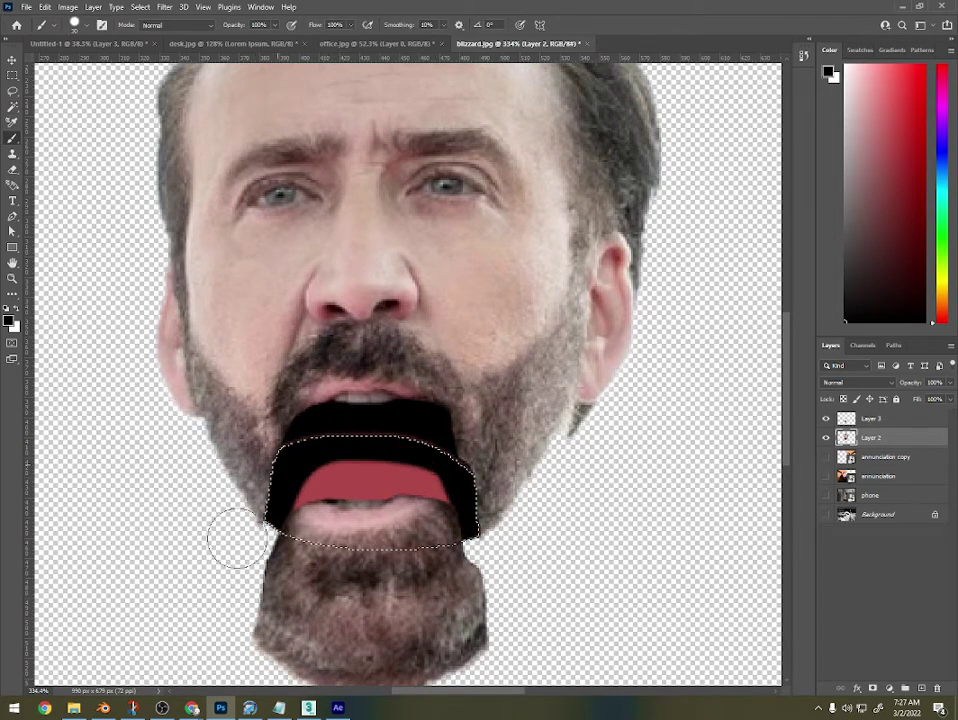
key(ctrl+d)
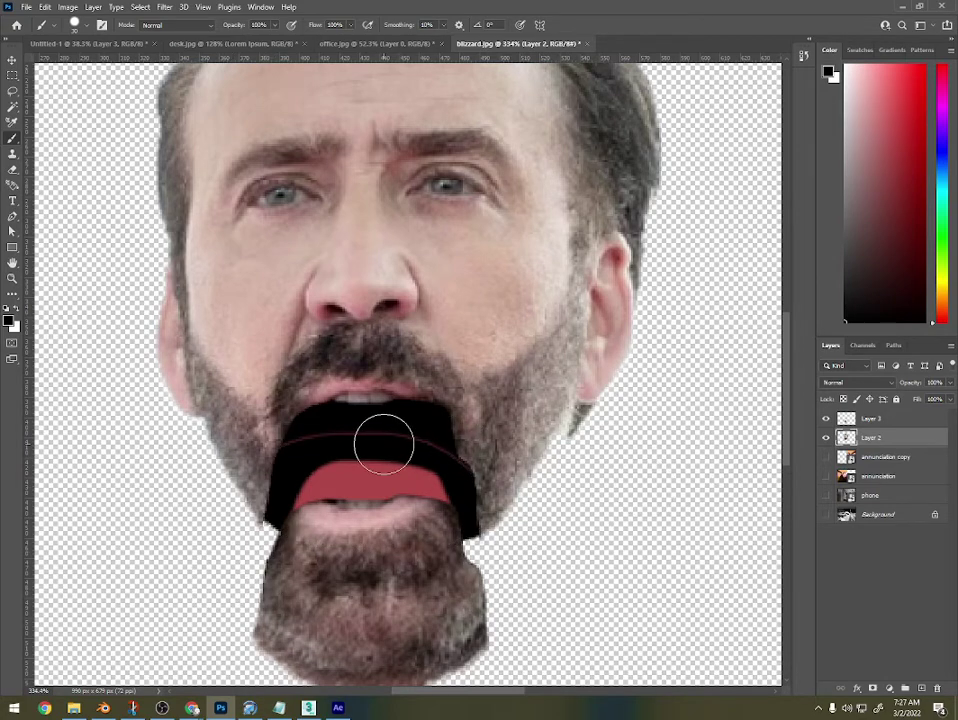
key(bracketleft)
key(bracketleft)
key(bracketleft)
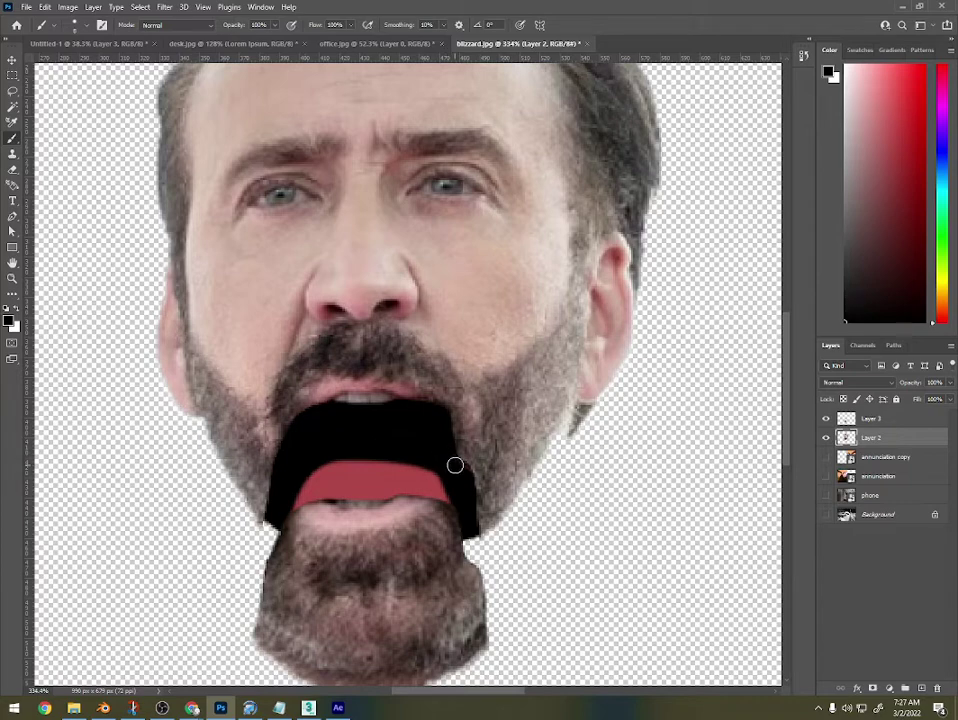
click(868, 421)
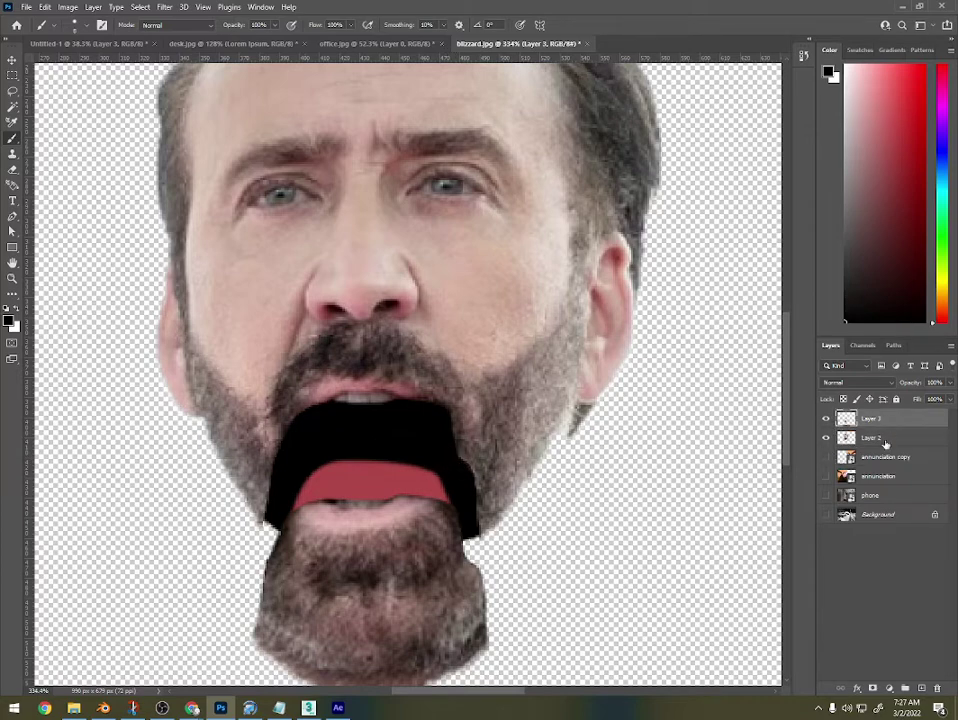
Transform the Layer 3 jaw piece back up over the mouth, leaving a narrower black gap.
key(ctrl+t)
mouse_move(414, 578)
mouse_down()
mouse_move(418, 503)
mouse_move(405, 571)
mouse_move(412, 447)
mouse_move(407, 591)
mouse_move(415, 516)
mouse_up()
key(Return)
key(b)
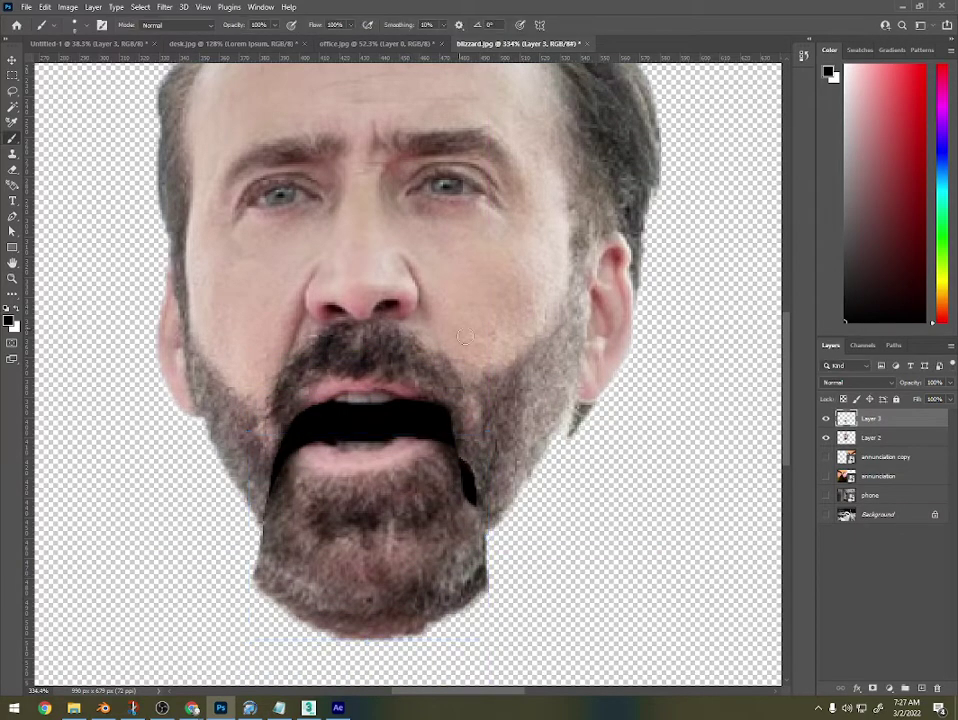
scroll(478, 378, down, 3)
scroll(478, 378, down, 2)
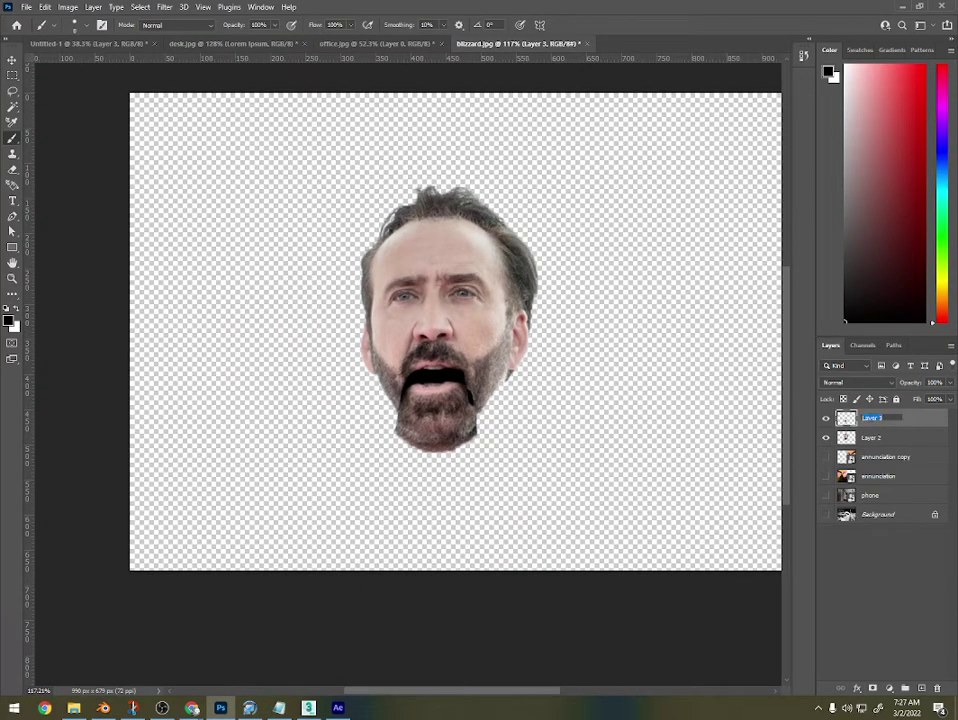
Rename the Layer 2 head layer to CageHead.
click(869, 438)
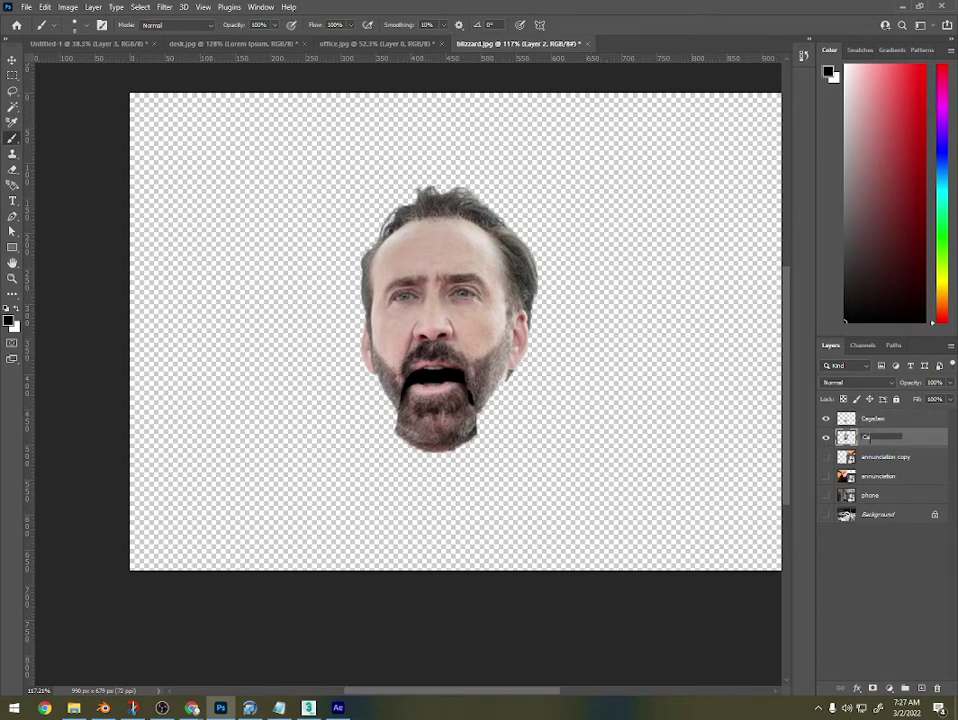
key(Return)
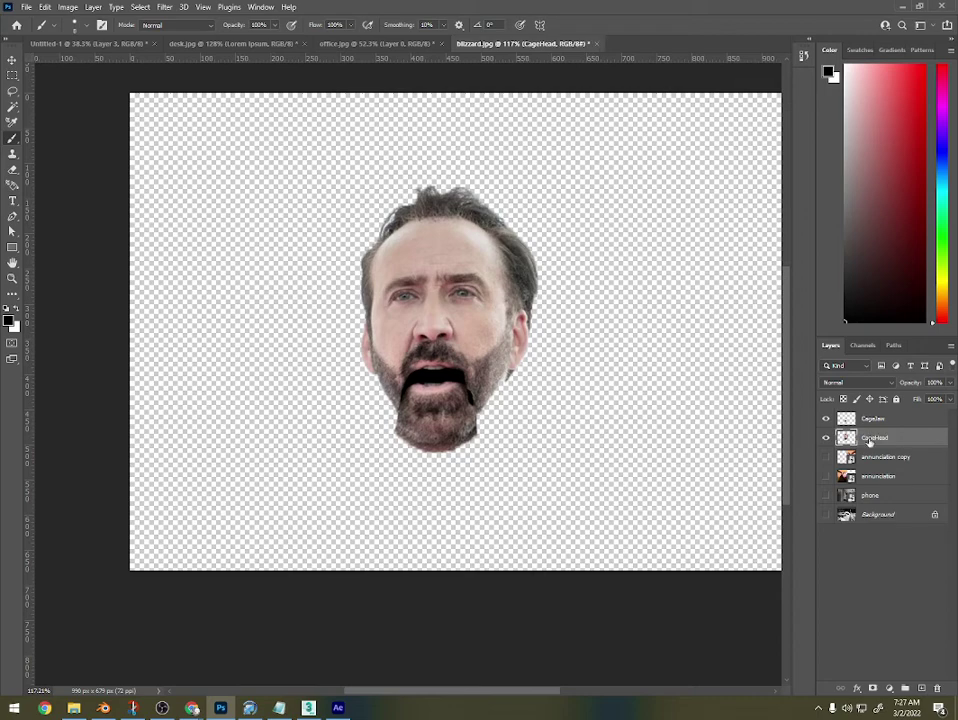